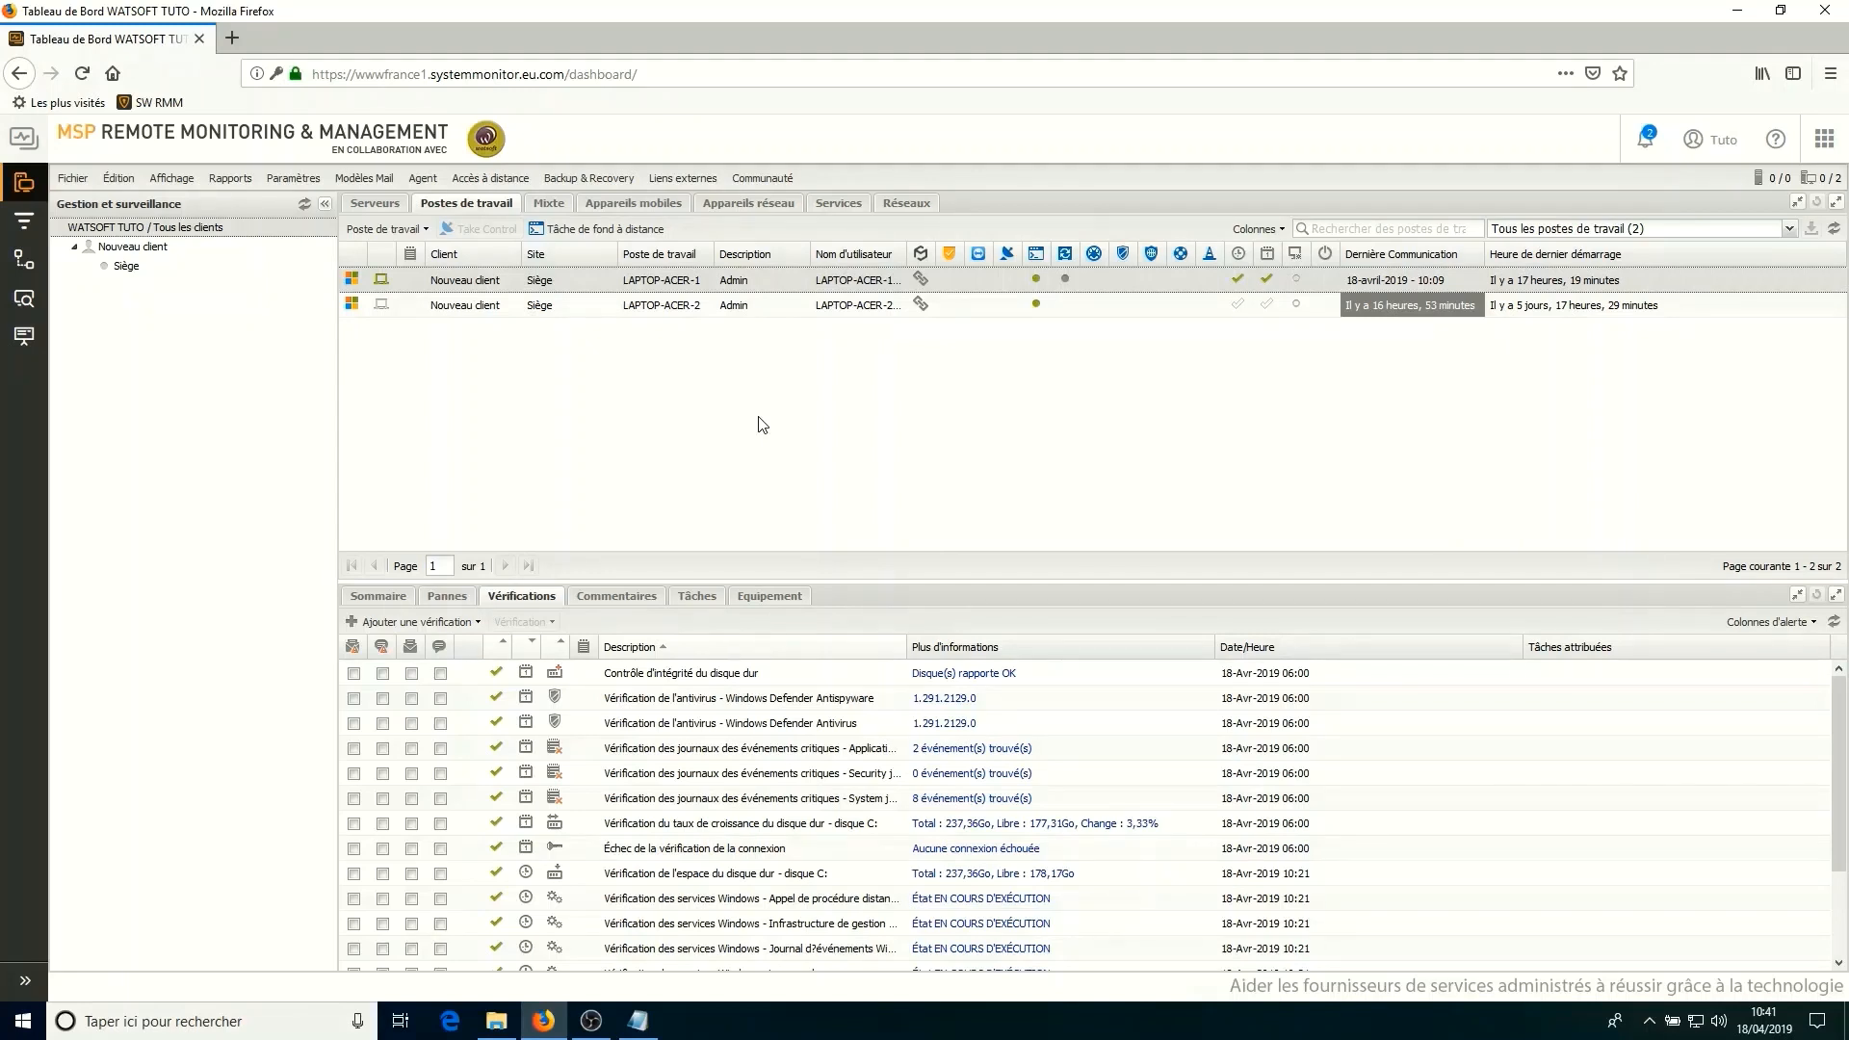
Open the first Desktop policy among the managed antivirus protection strategies for editing.
left_click(306, 183)
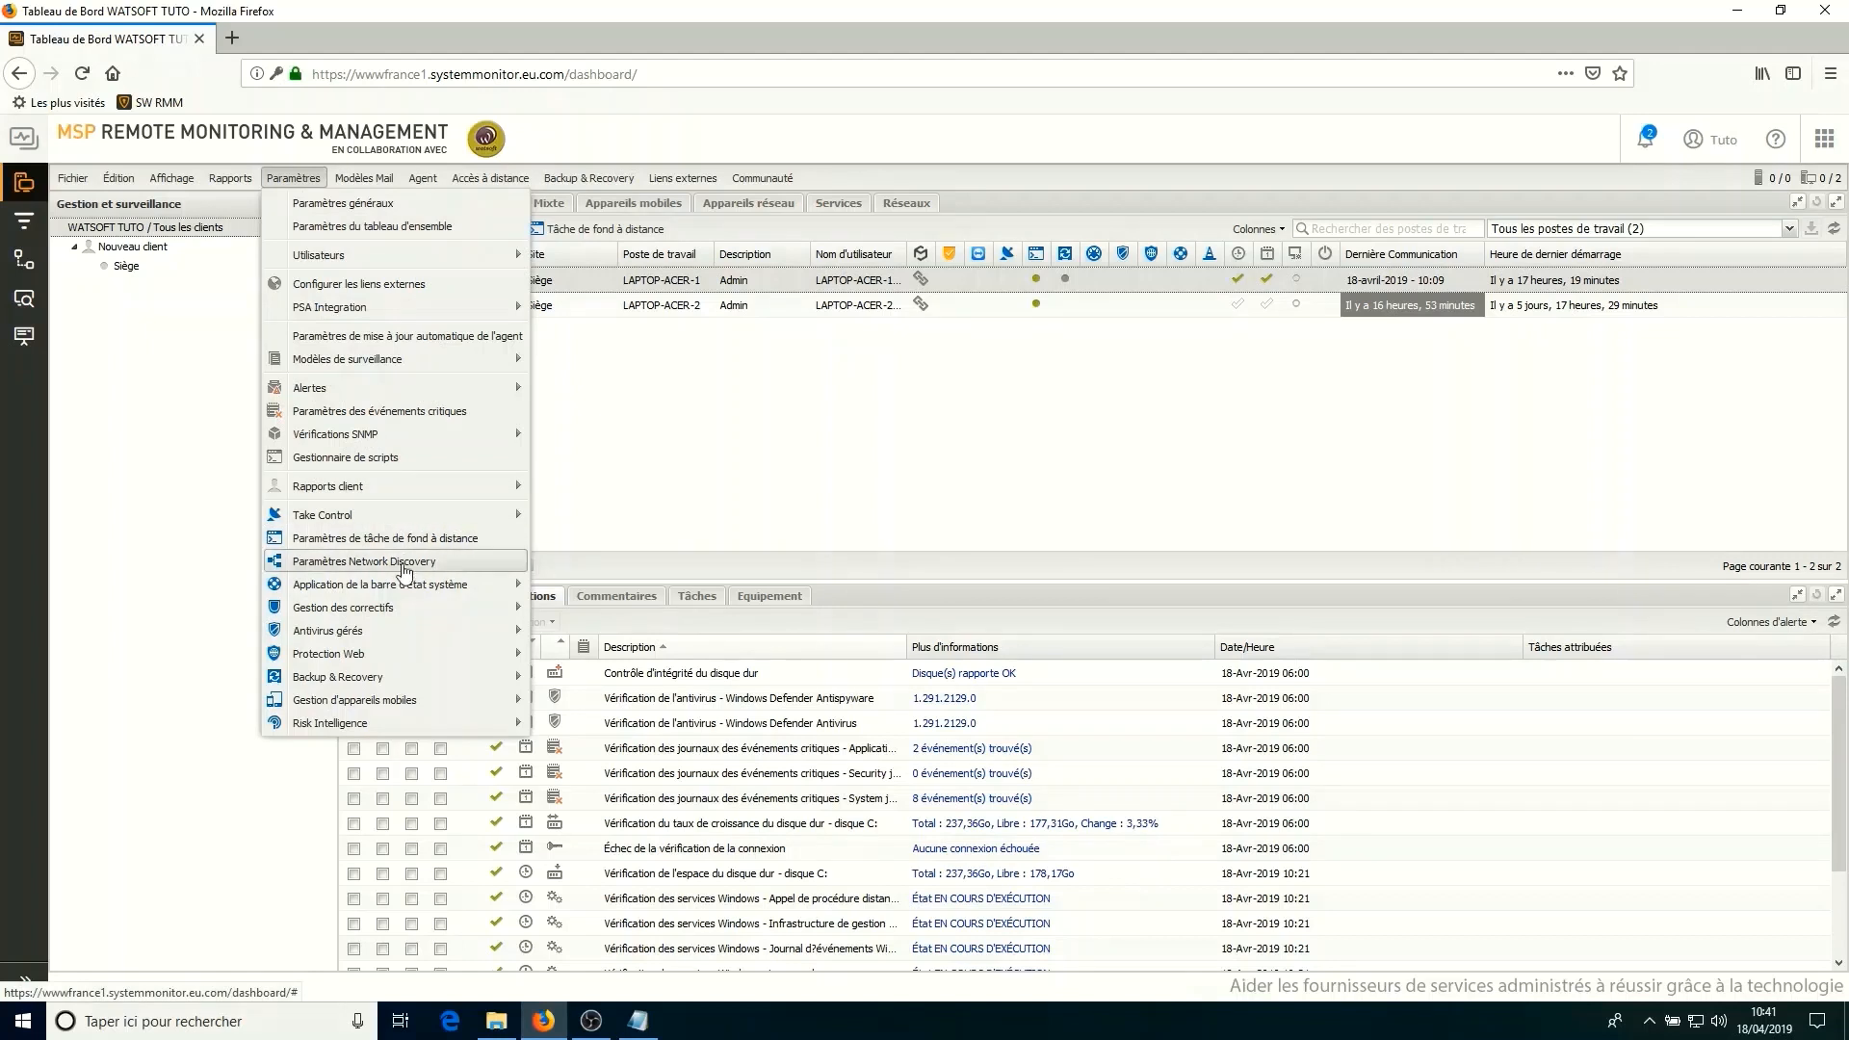
mouse_move(414, 630)
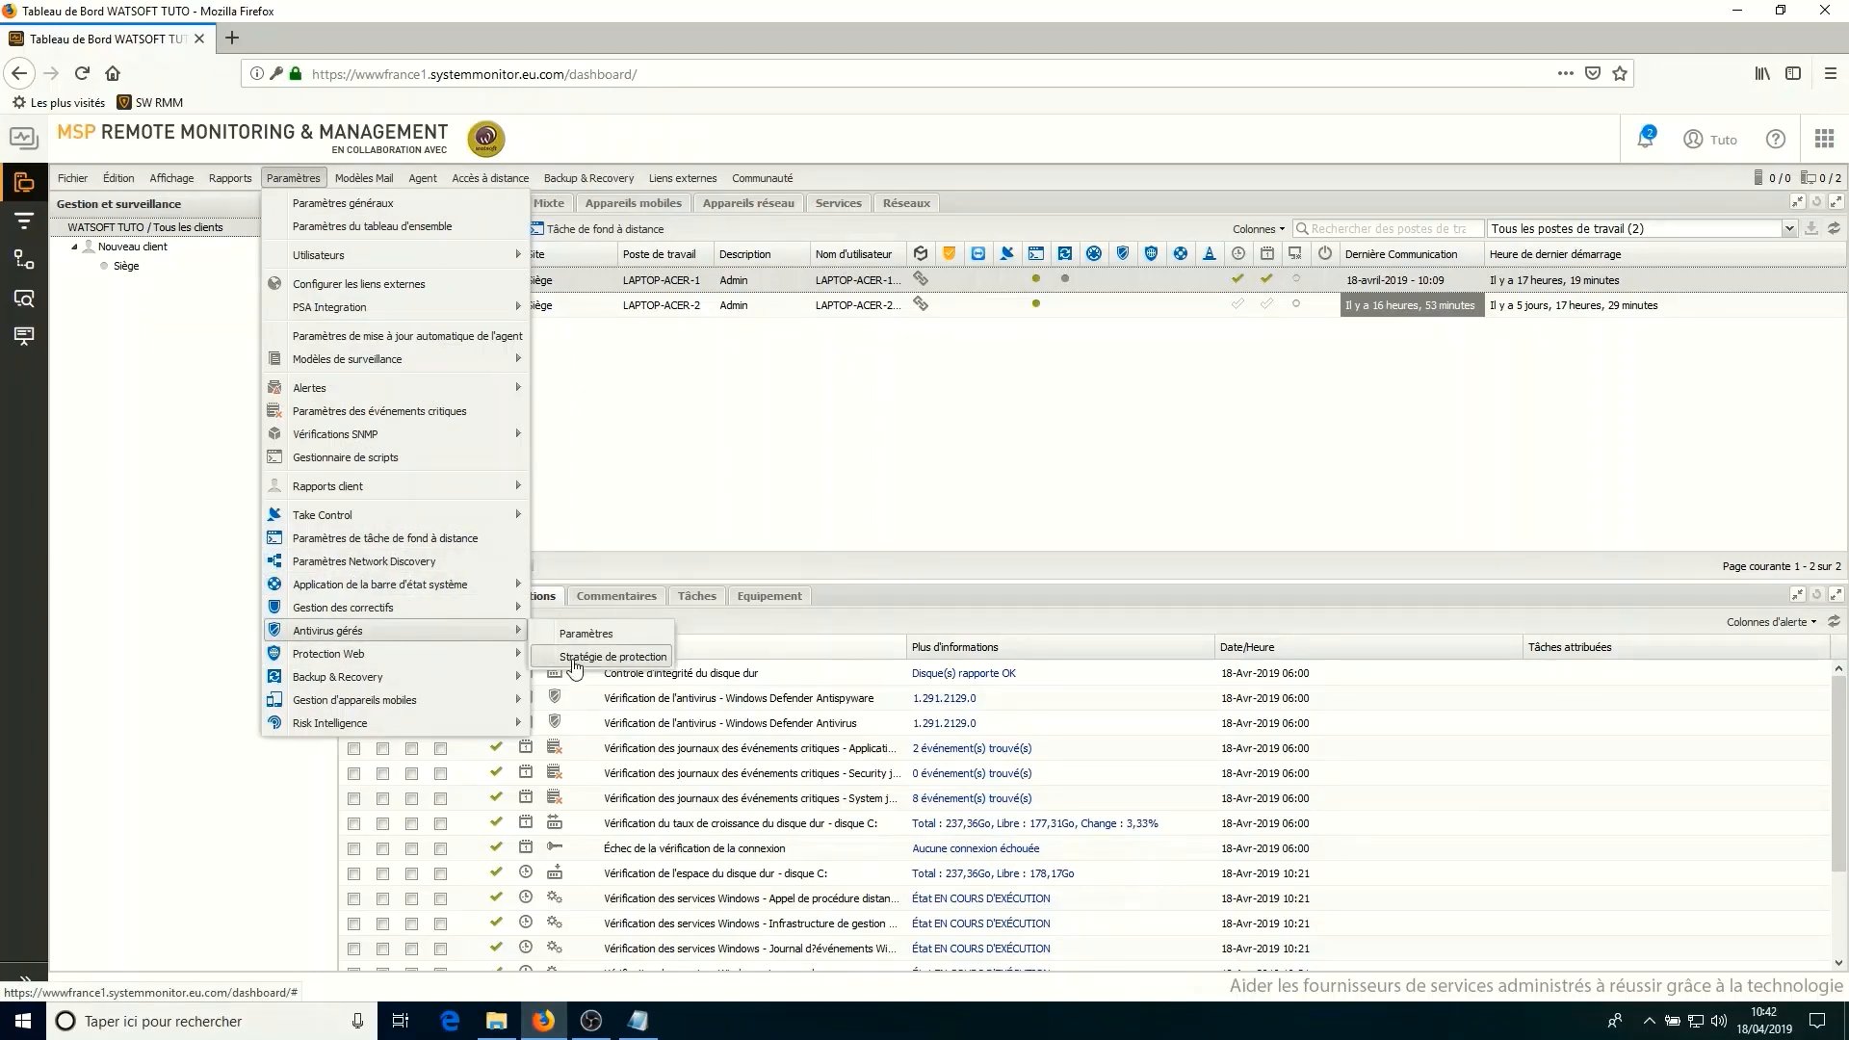
left_click(575, 662)
left_click(790, 498)
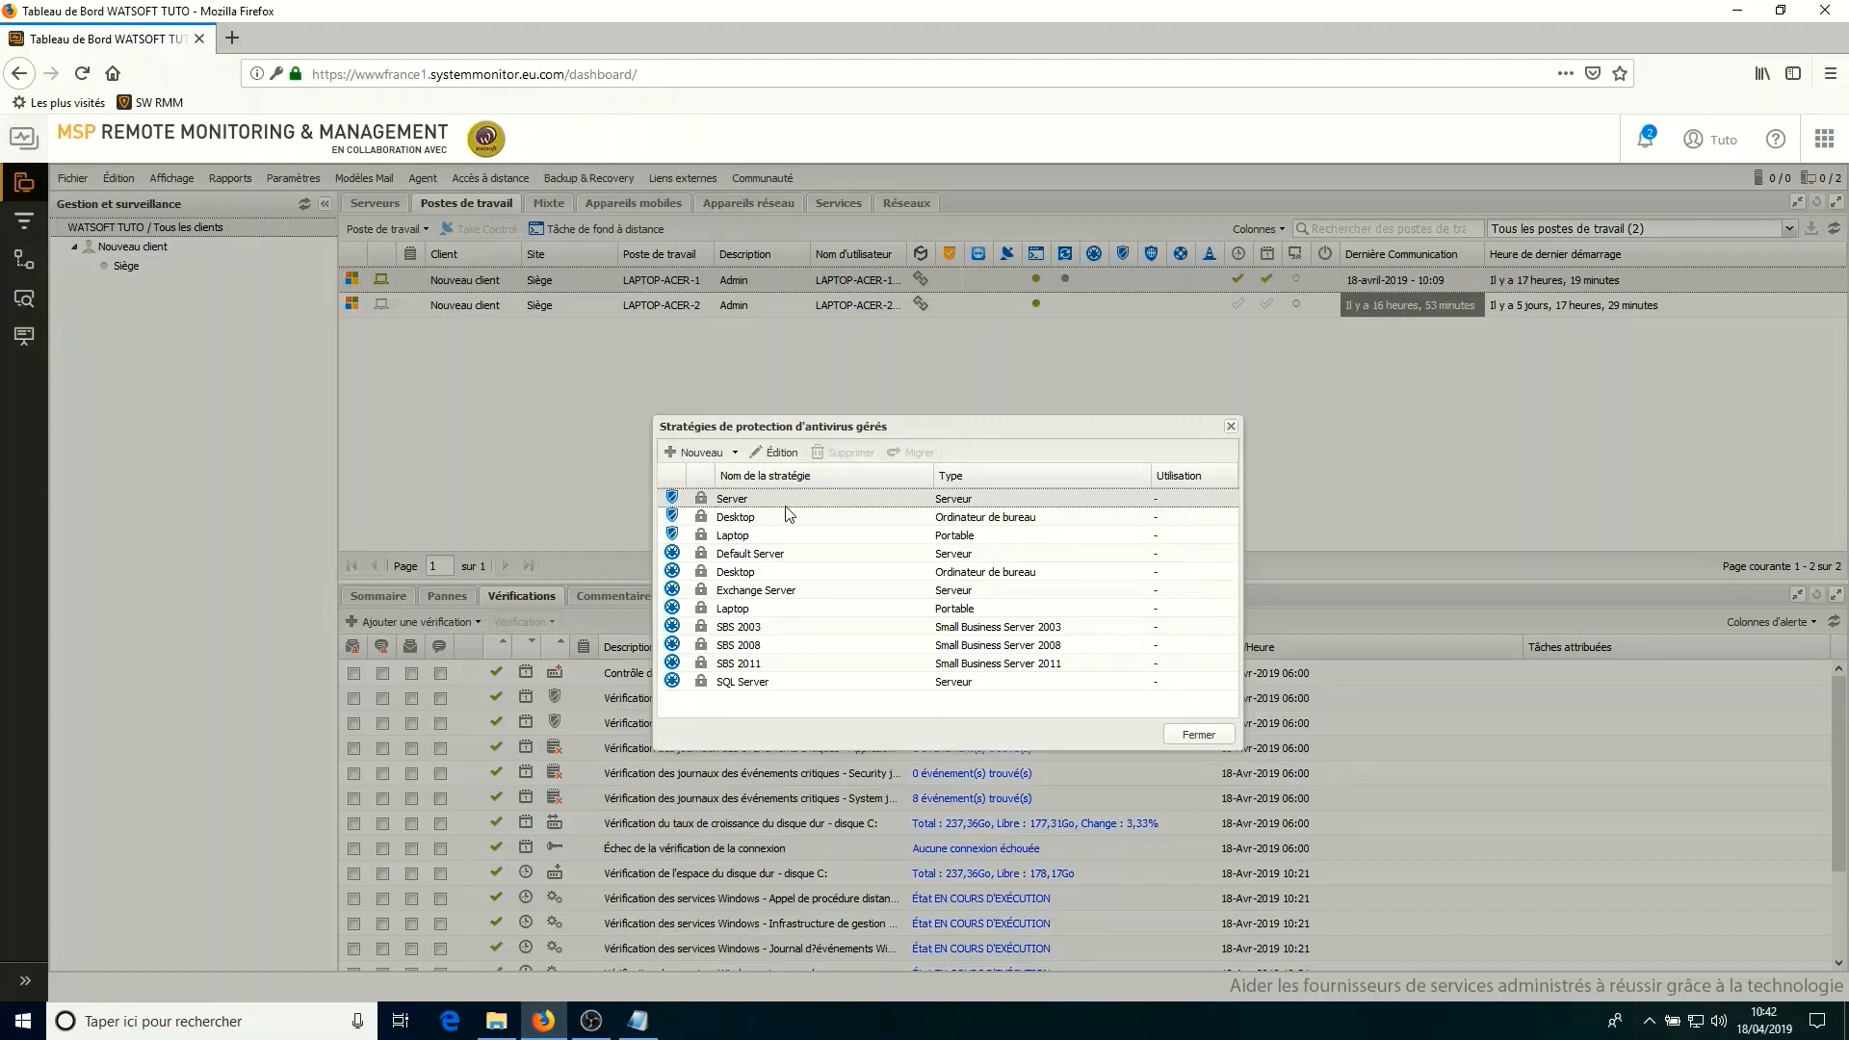
left_click(788, 517)
left_click(774, 455)
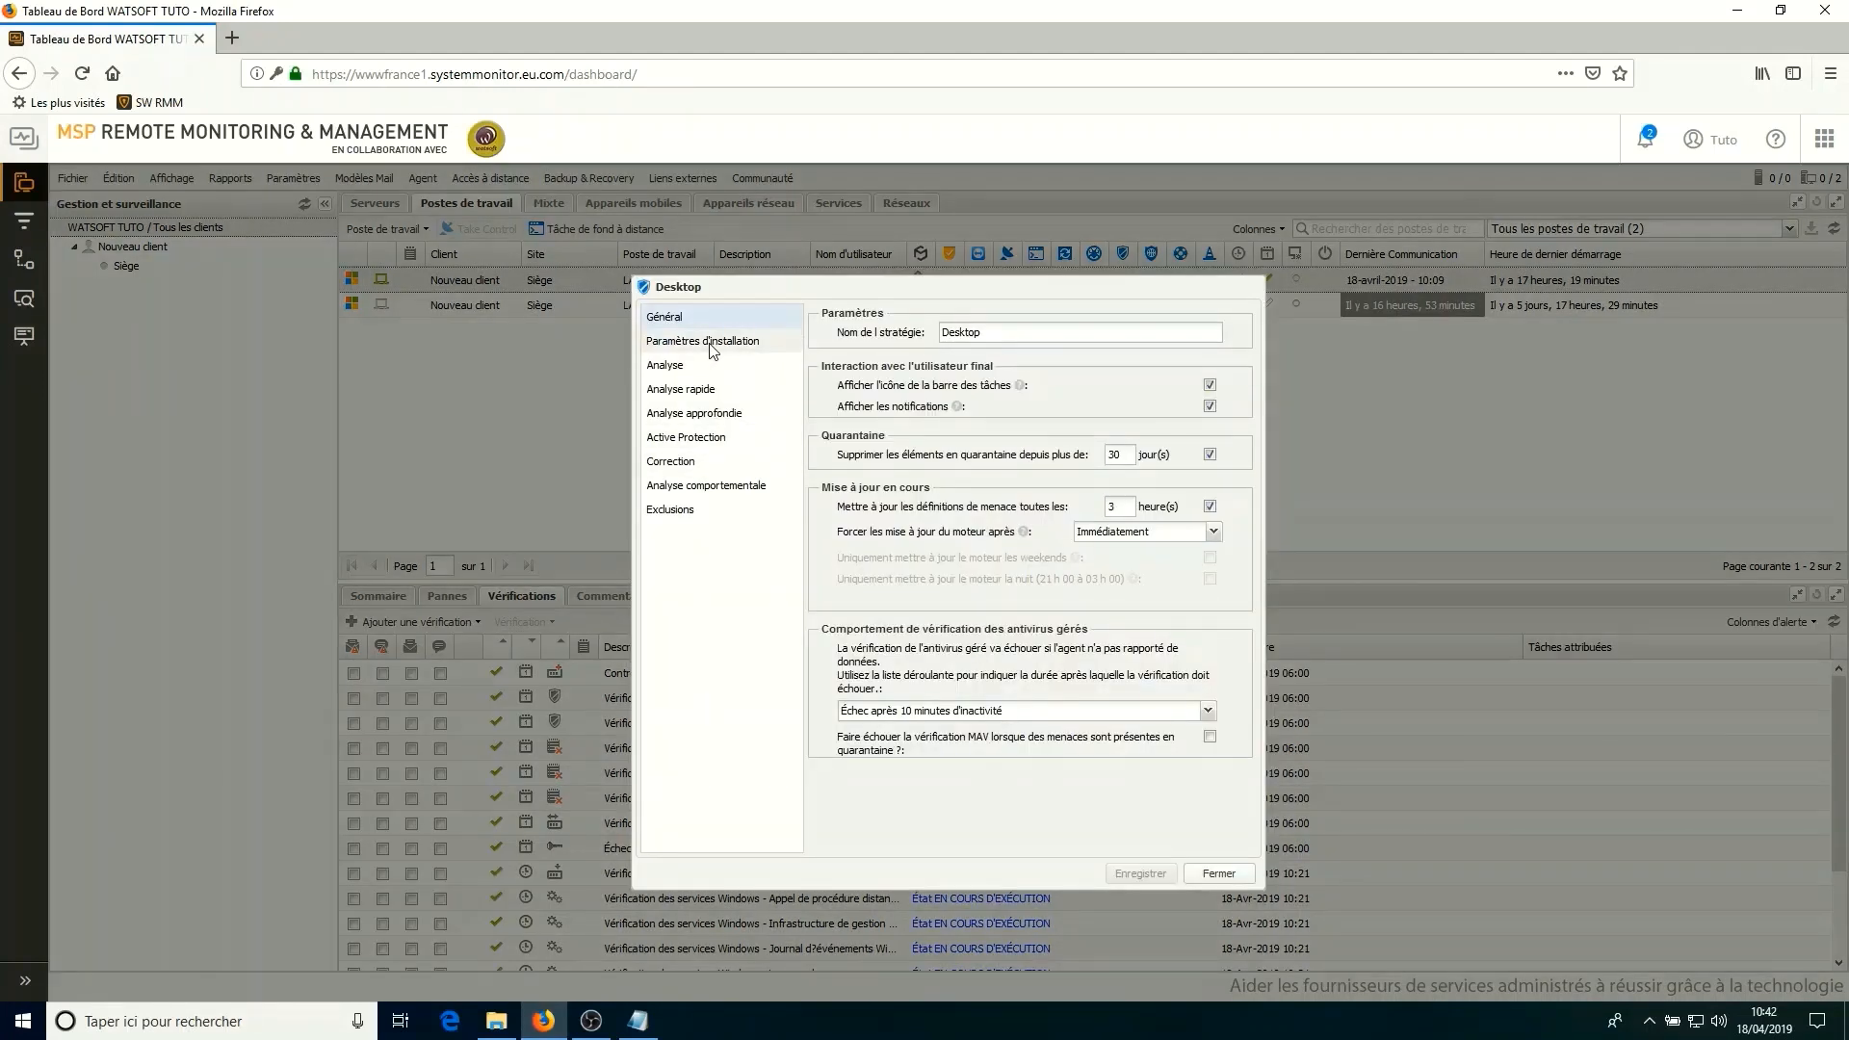
Set the agent's user interface language to Français in the Desktop policy's installation settings.
left_click(711, 345)
left_click(1044, 486)
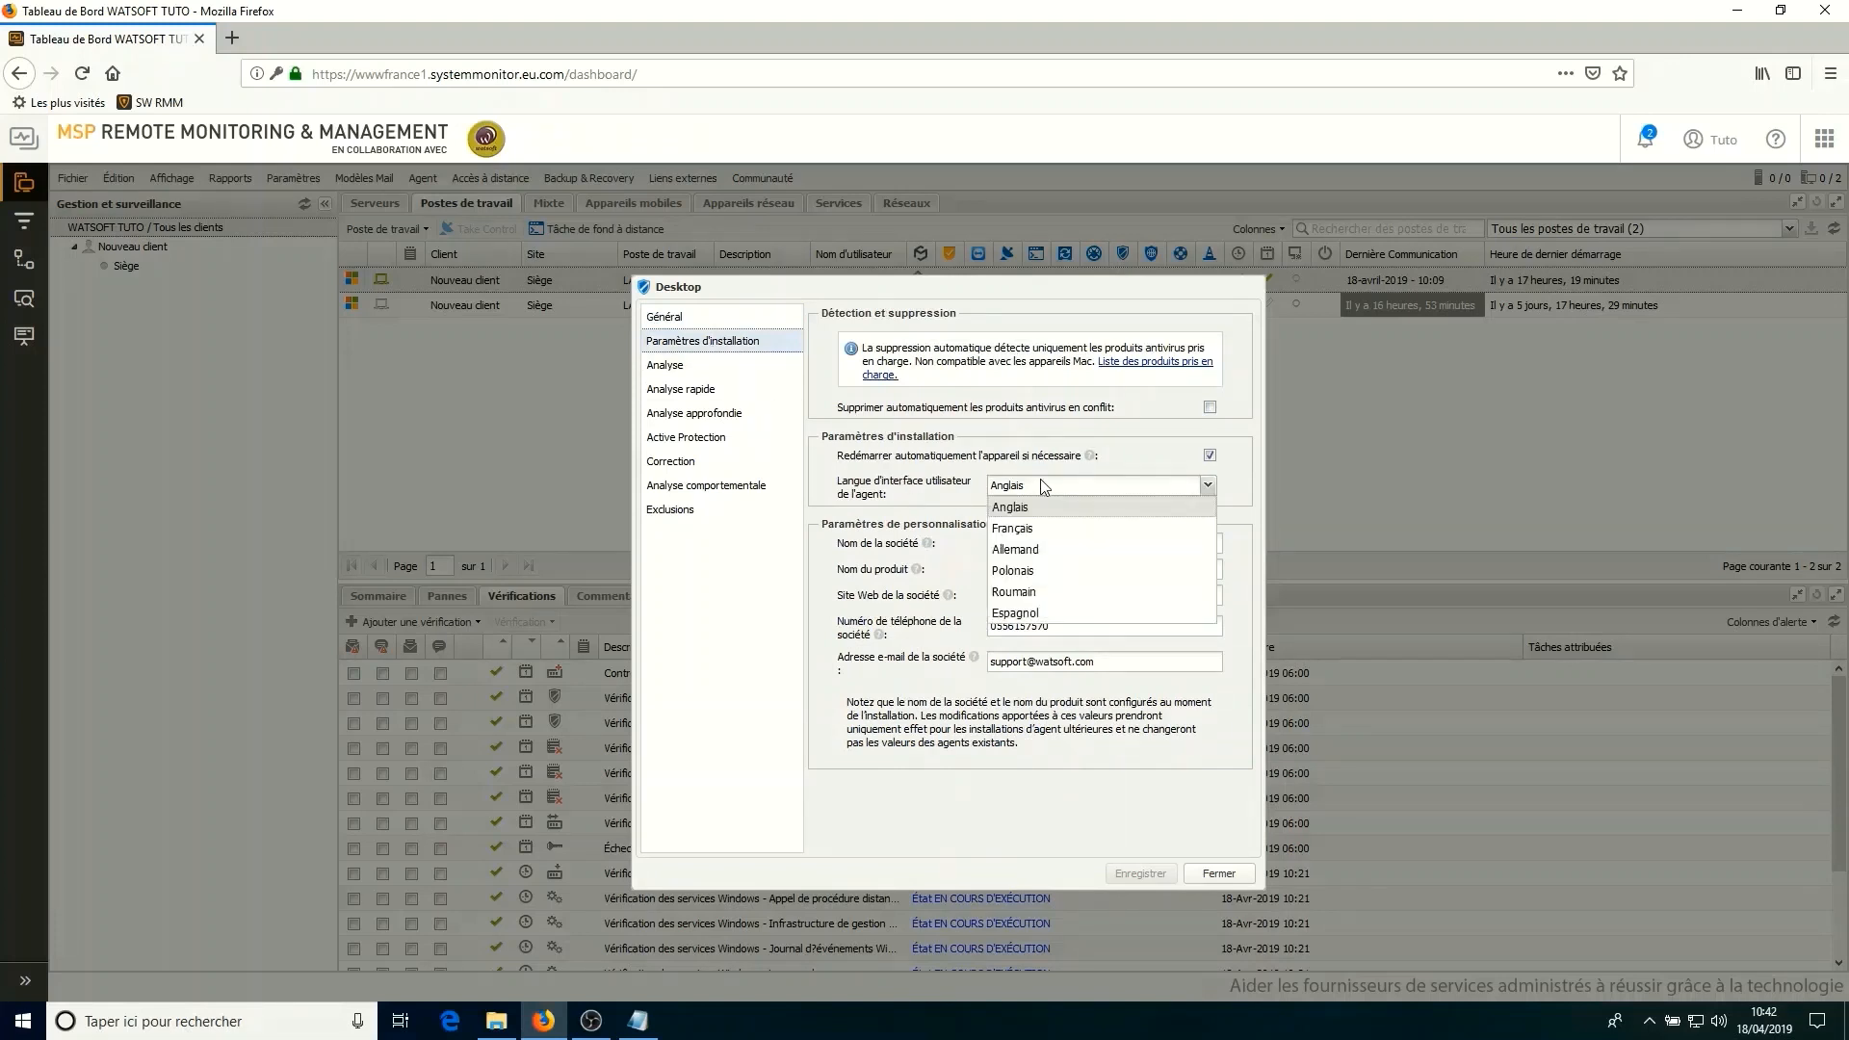
left_click(1033, 535)
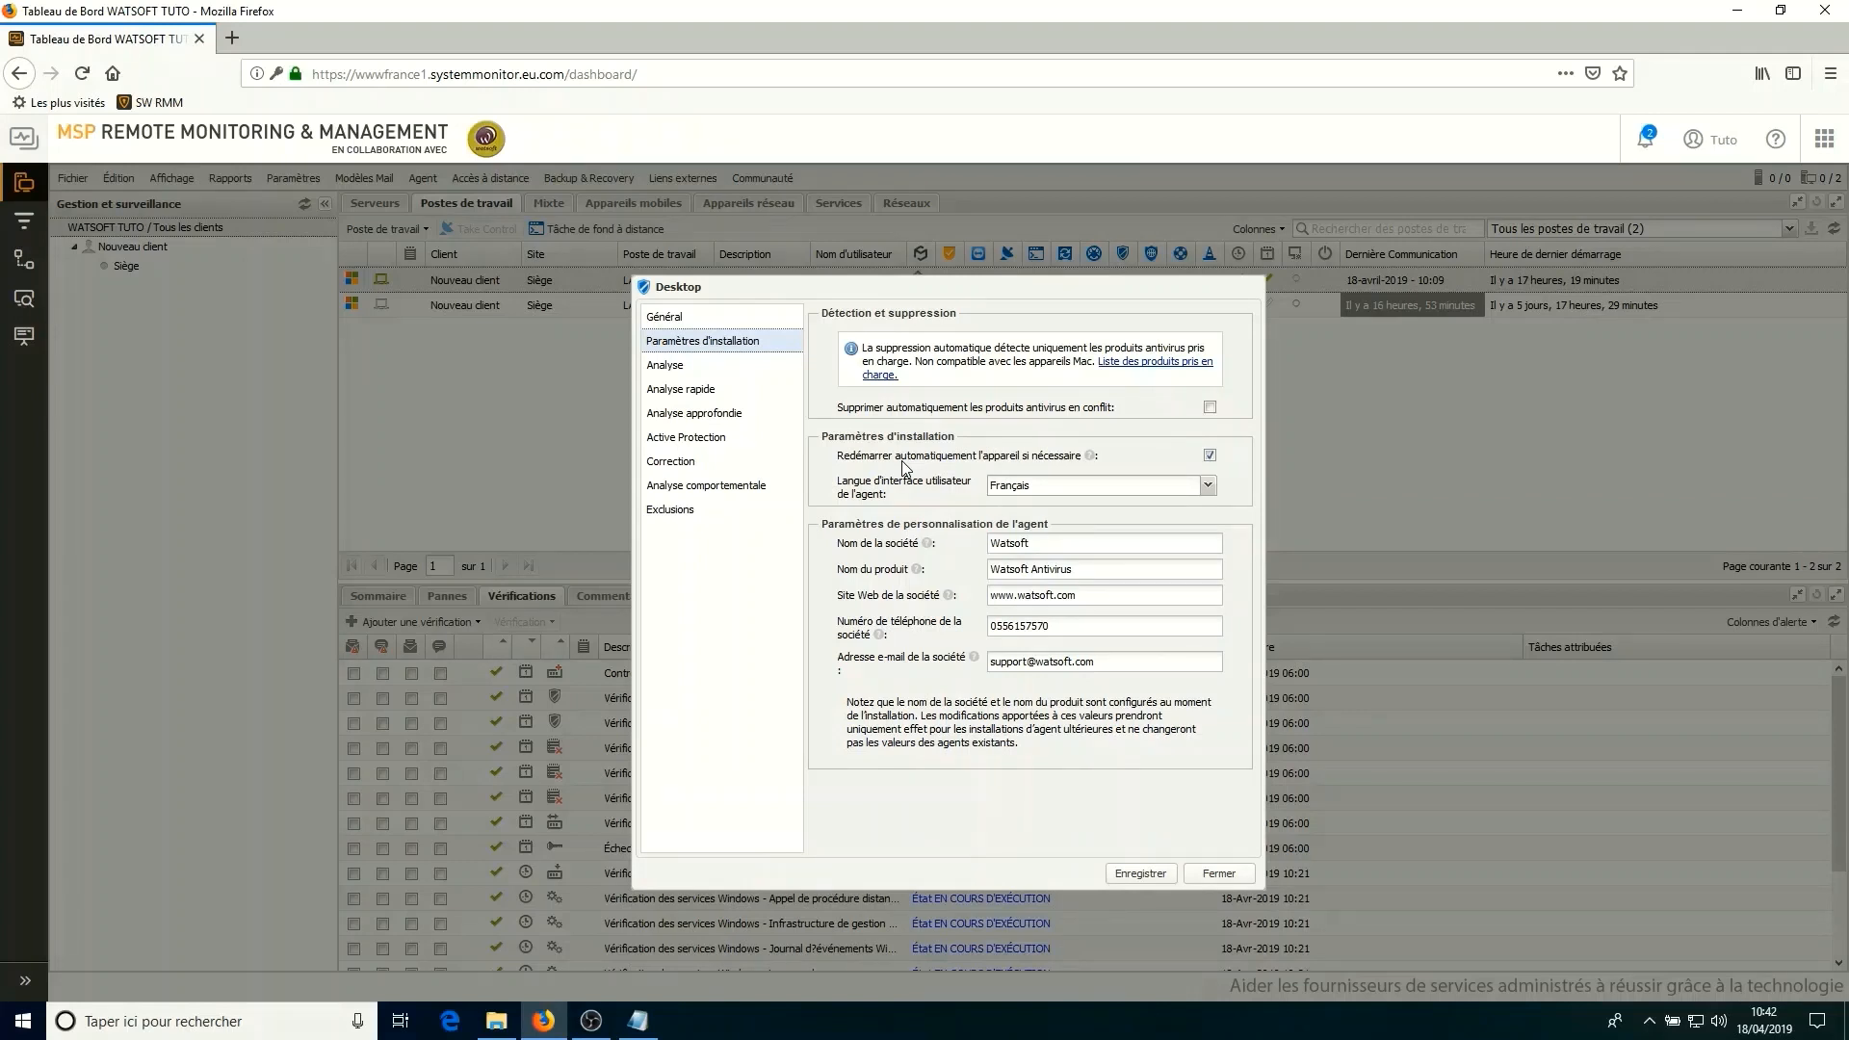
Review the quick scan, Active Protection and behavioural analysis settings, then save the Desktop policy and close the policy list.
left_click(700, 391)
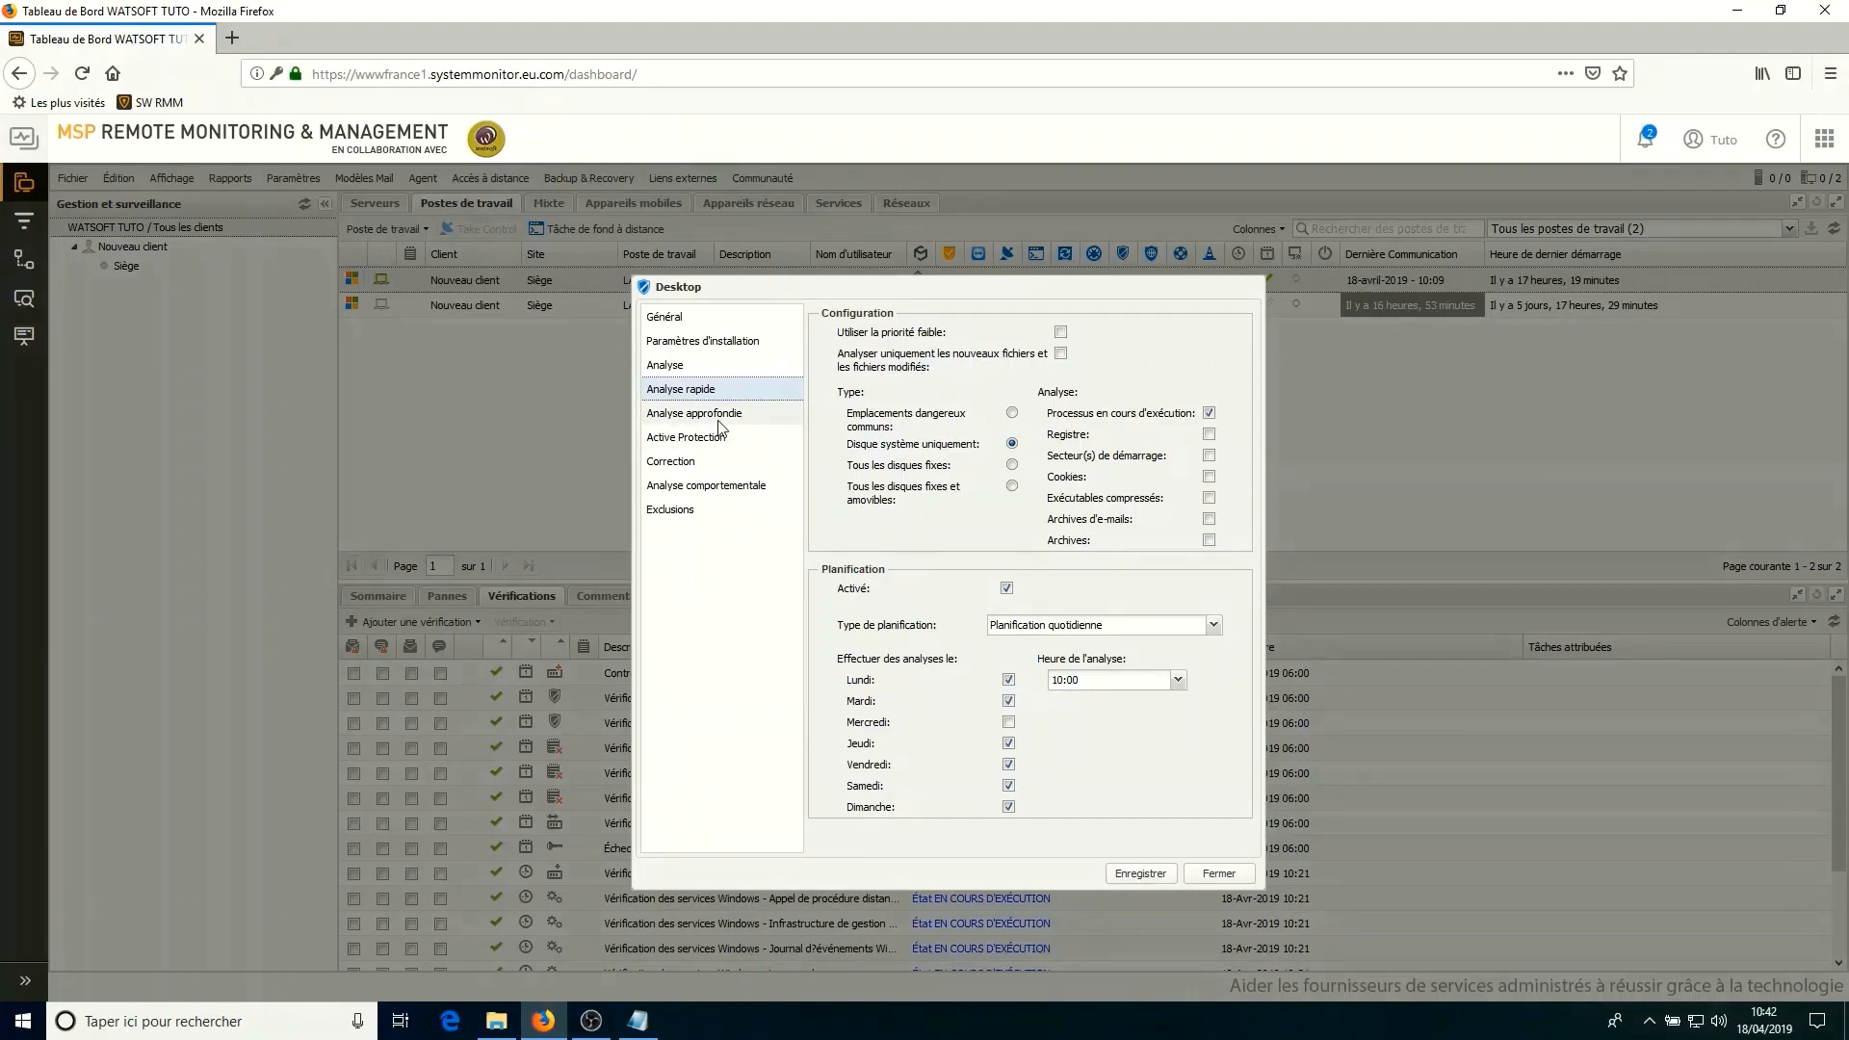
left_click(702, 440)
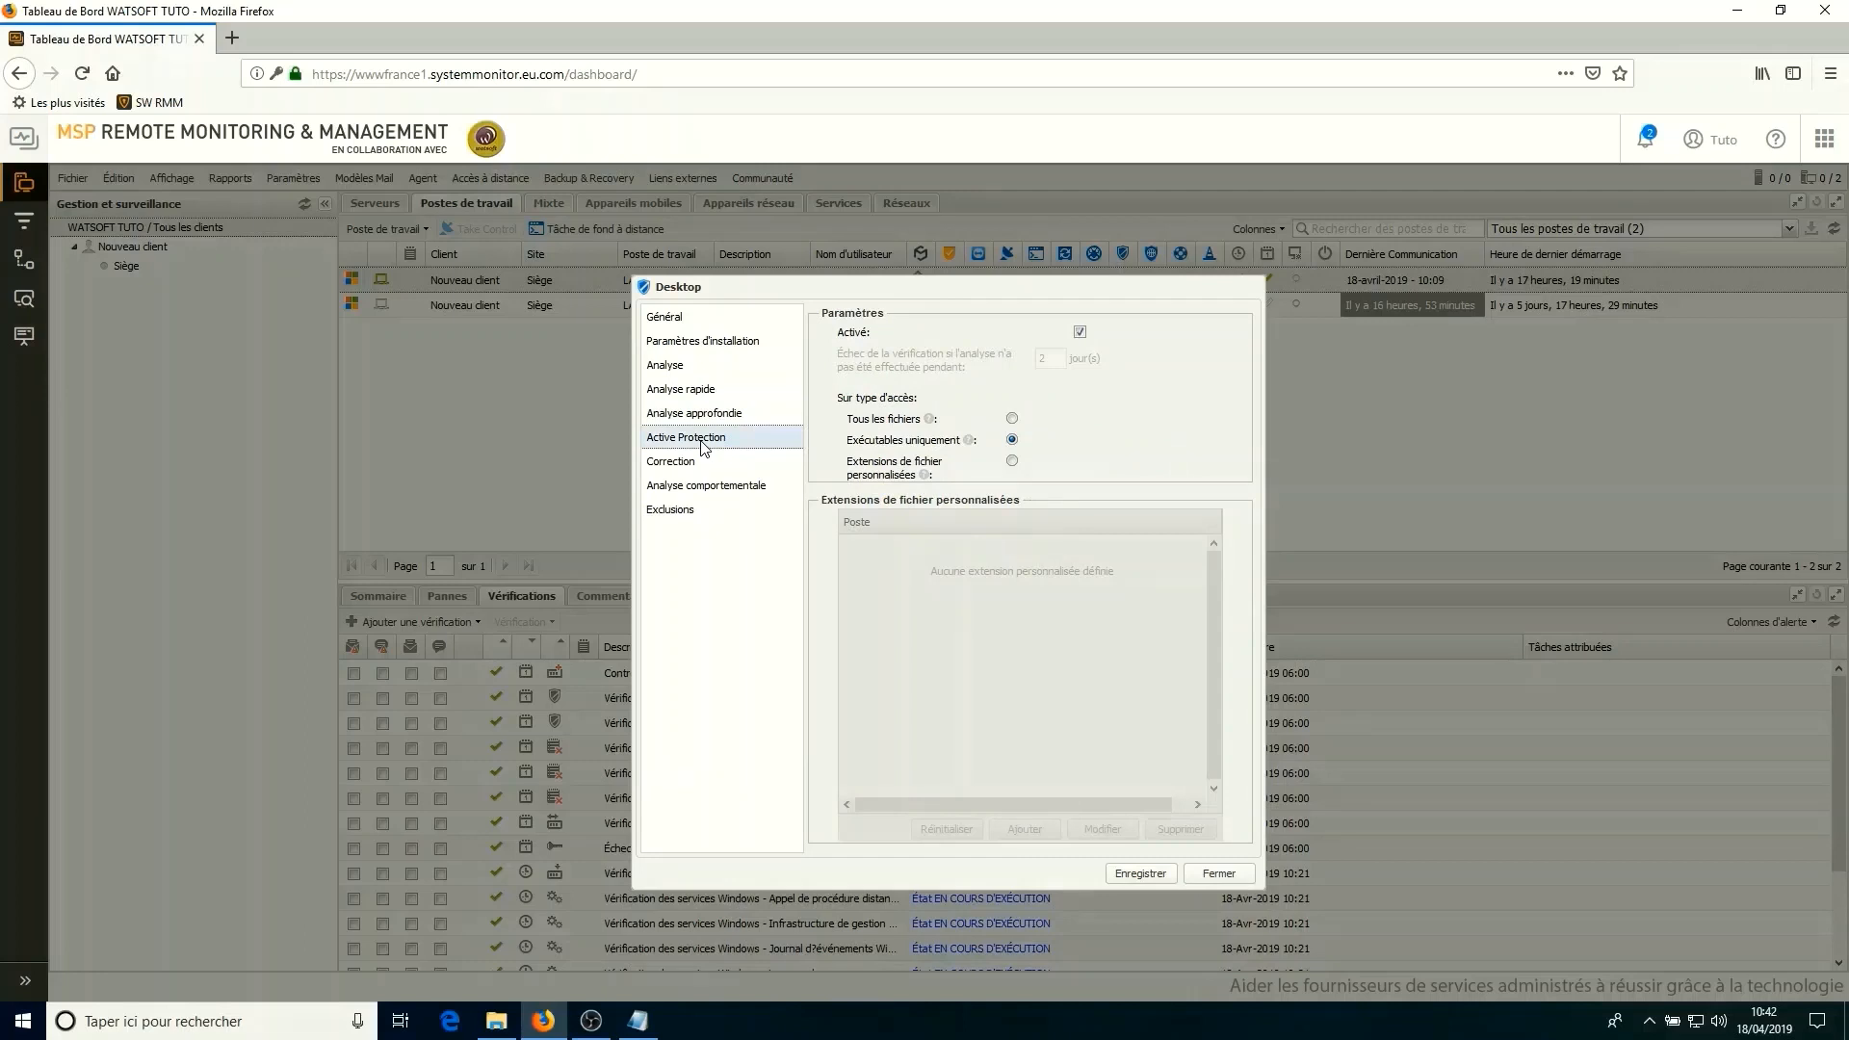
left_click(699, 489)
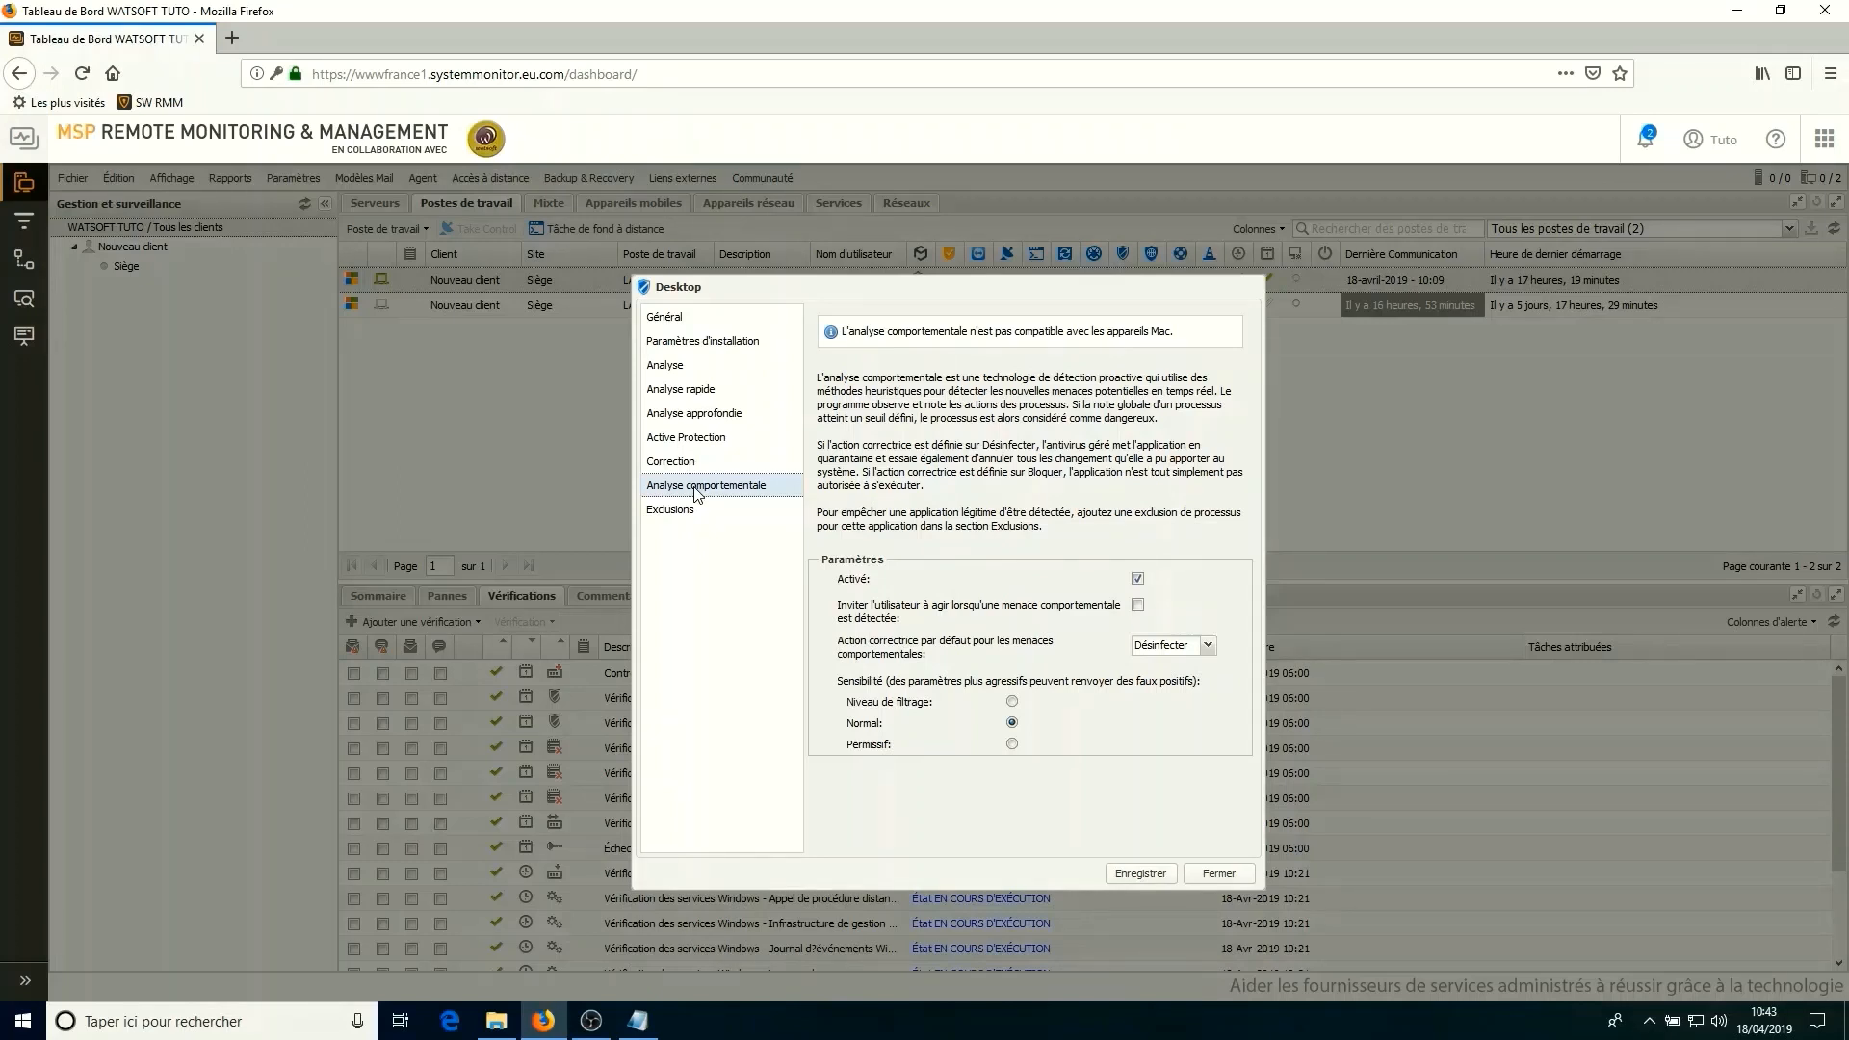
left_click(1141, 874)
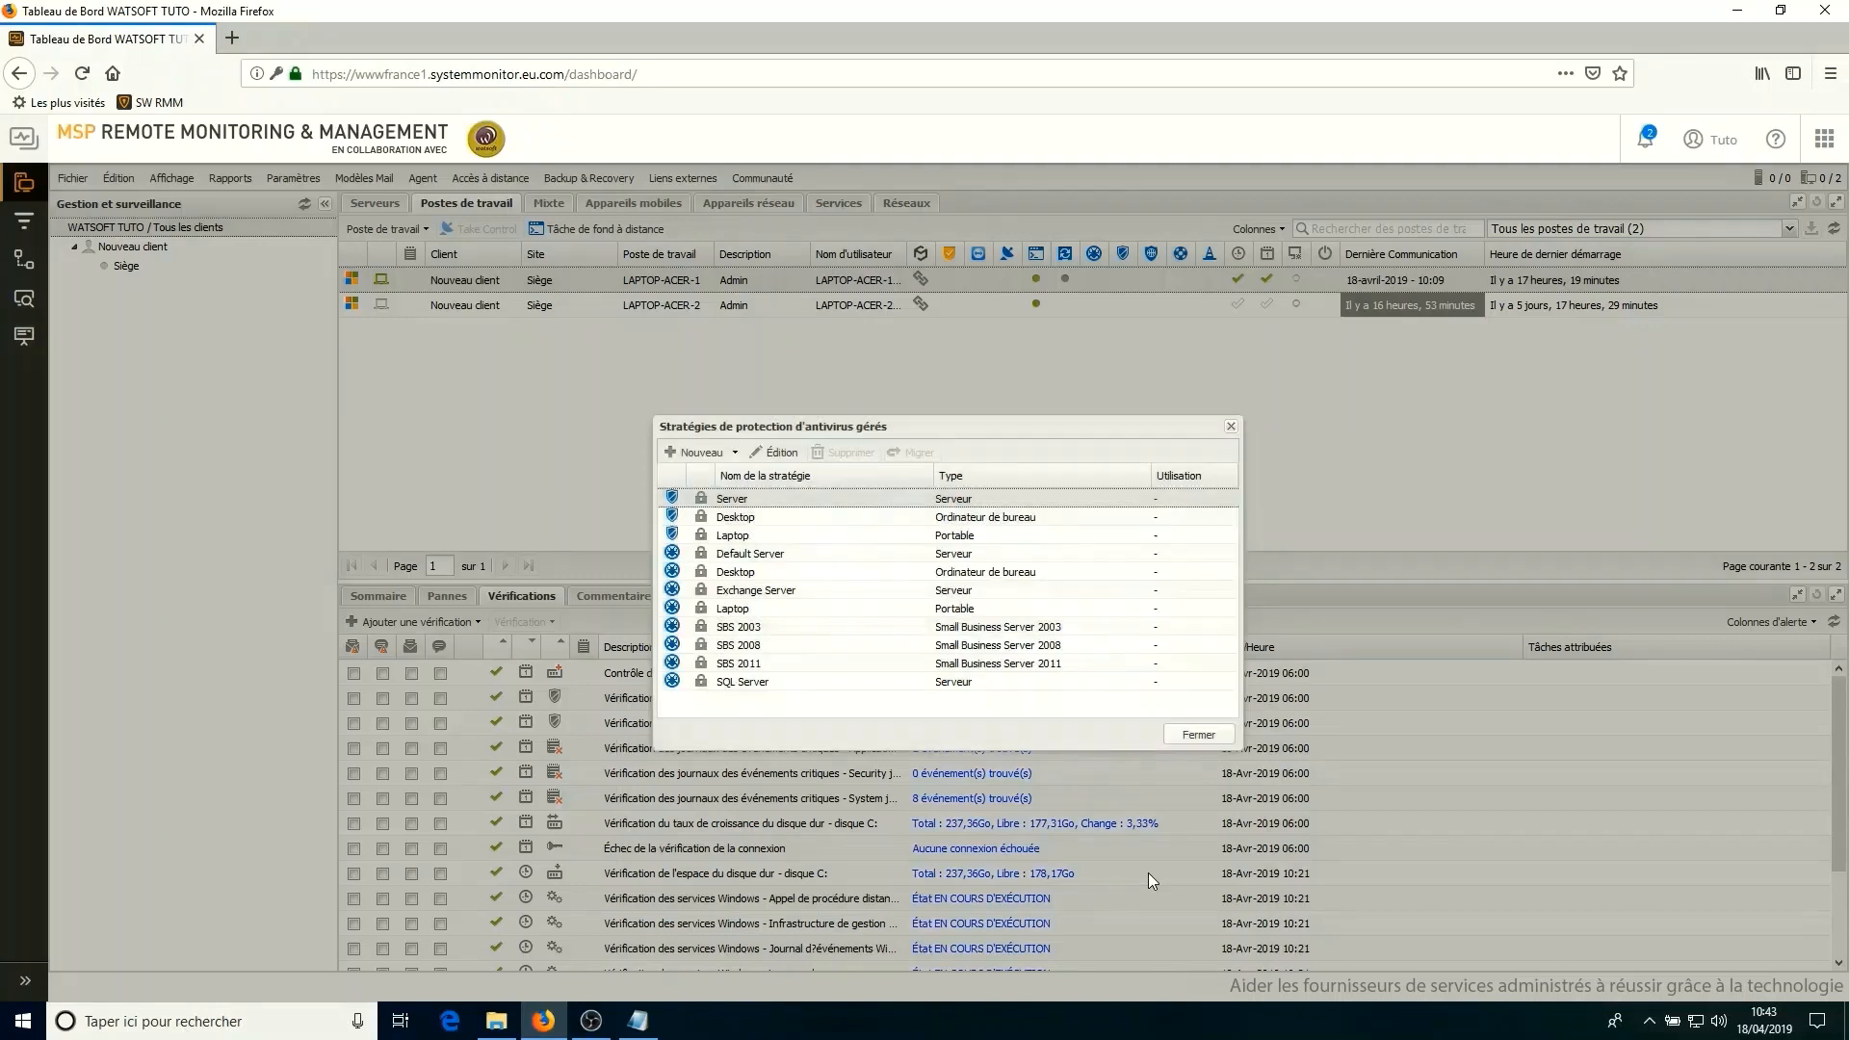
left_click(1180, 735)
Open the managed antivirus settings and expand the servers and workstations down to the Siège site of the workstations.
left_click(299, 179)
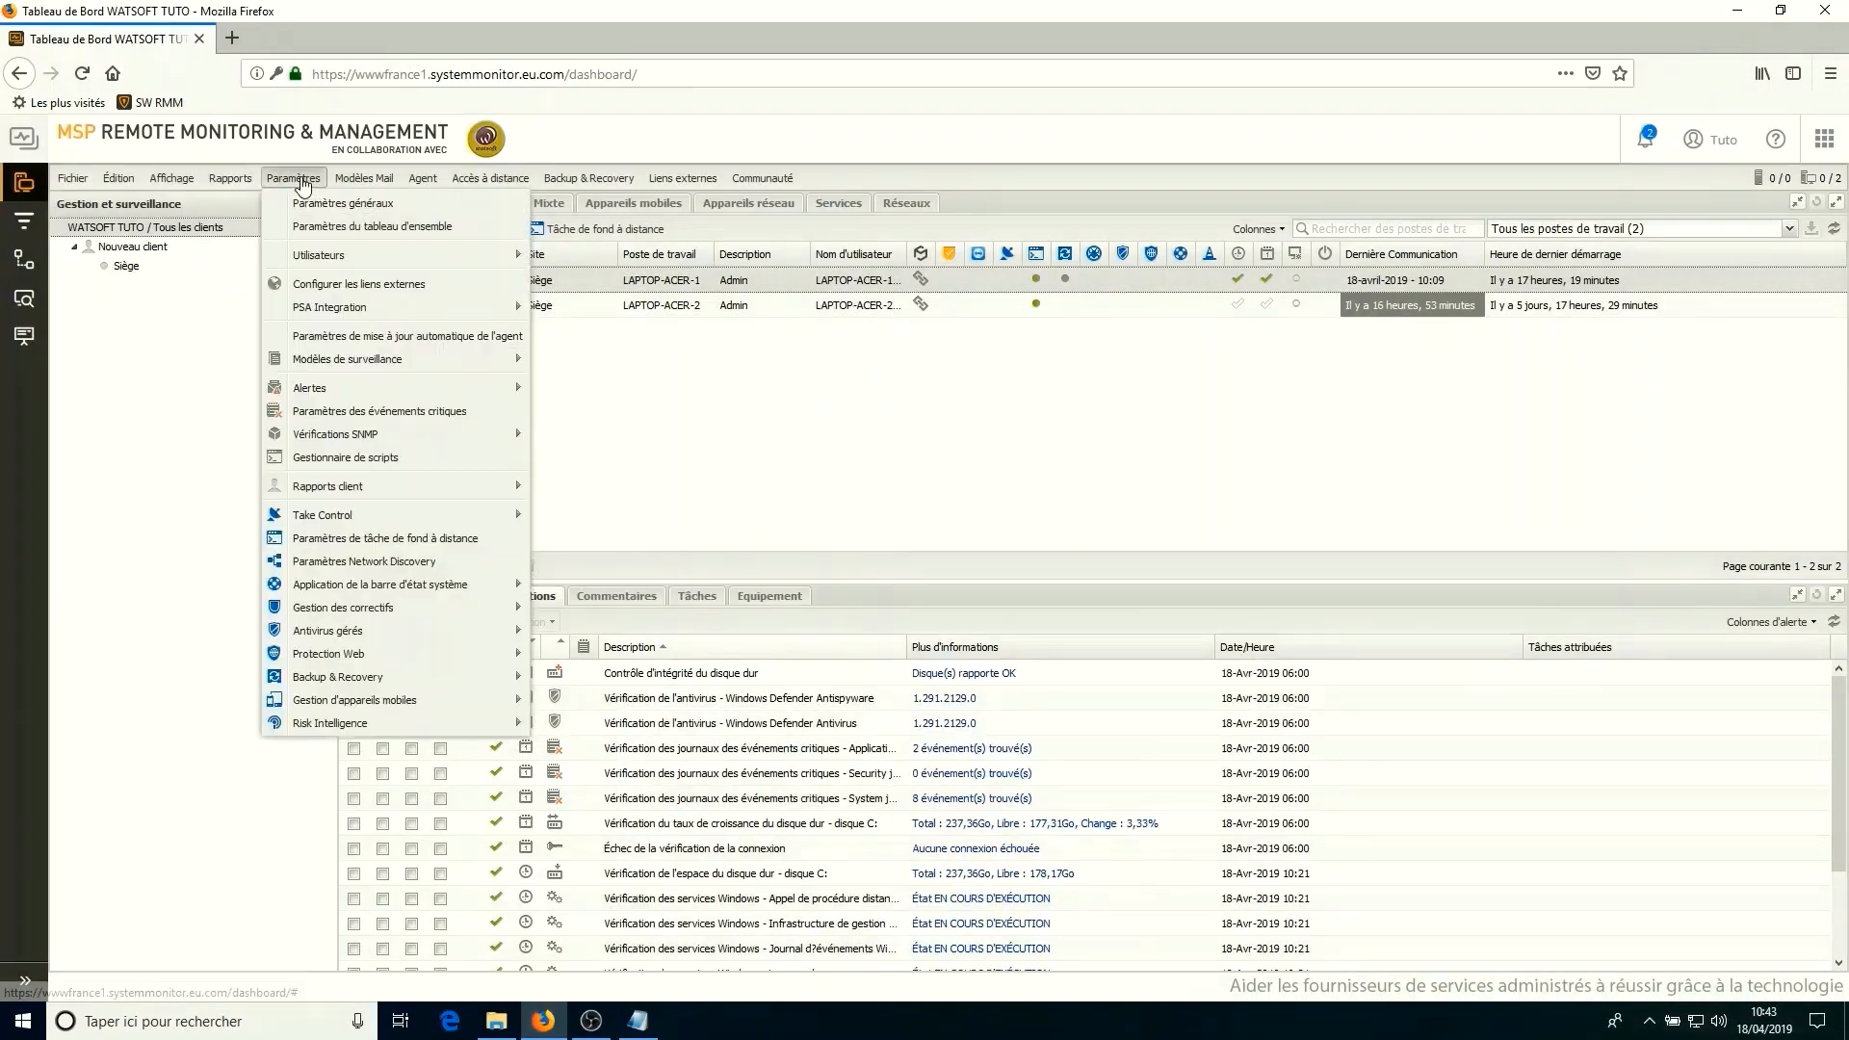
mouse_move(400, 635)
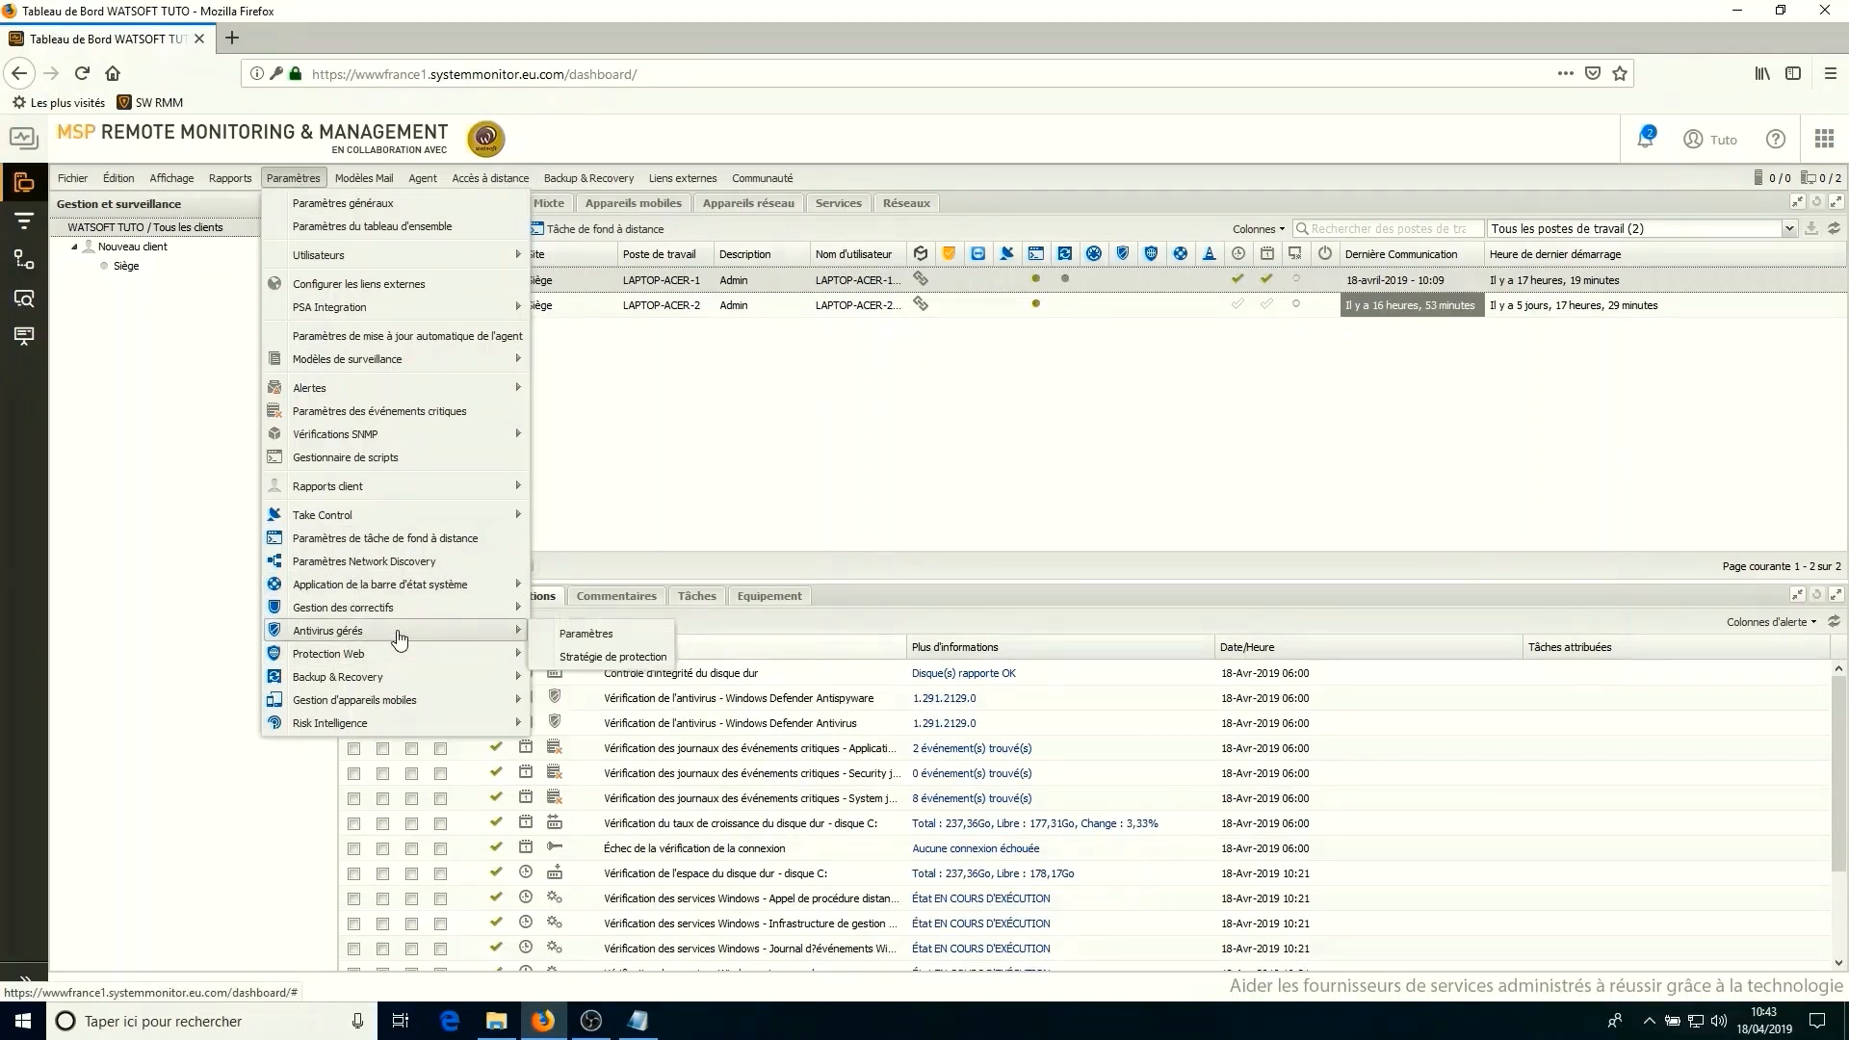
left_click(585, 634)
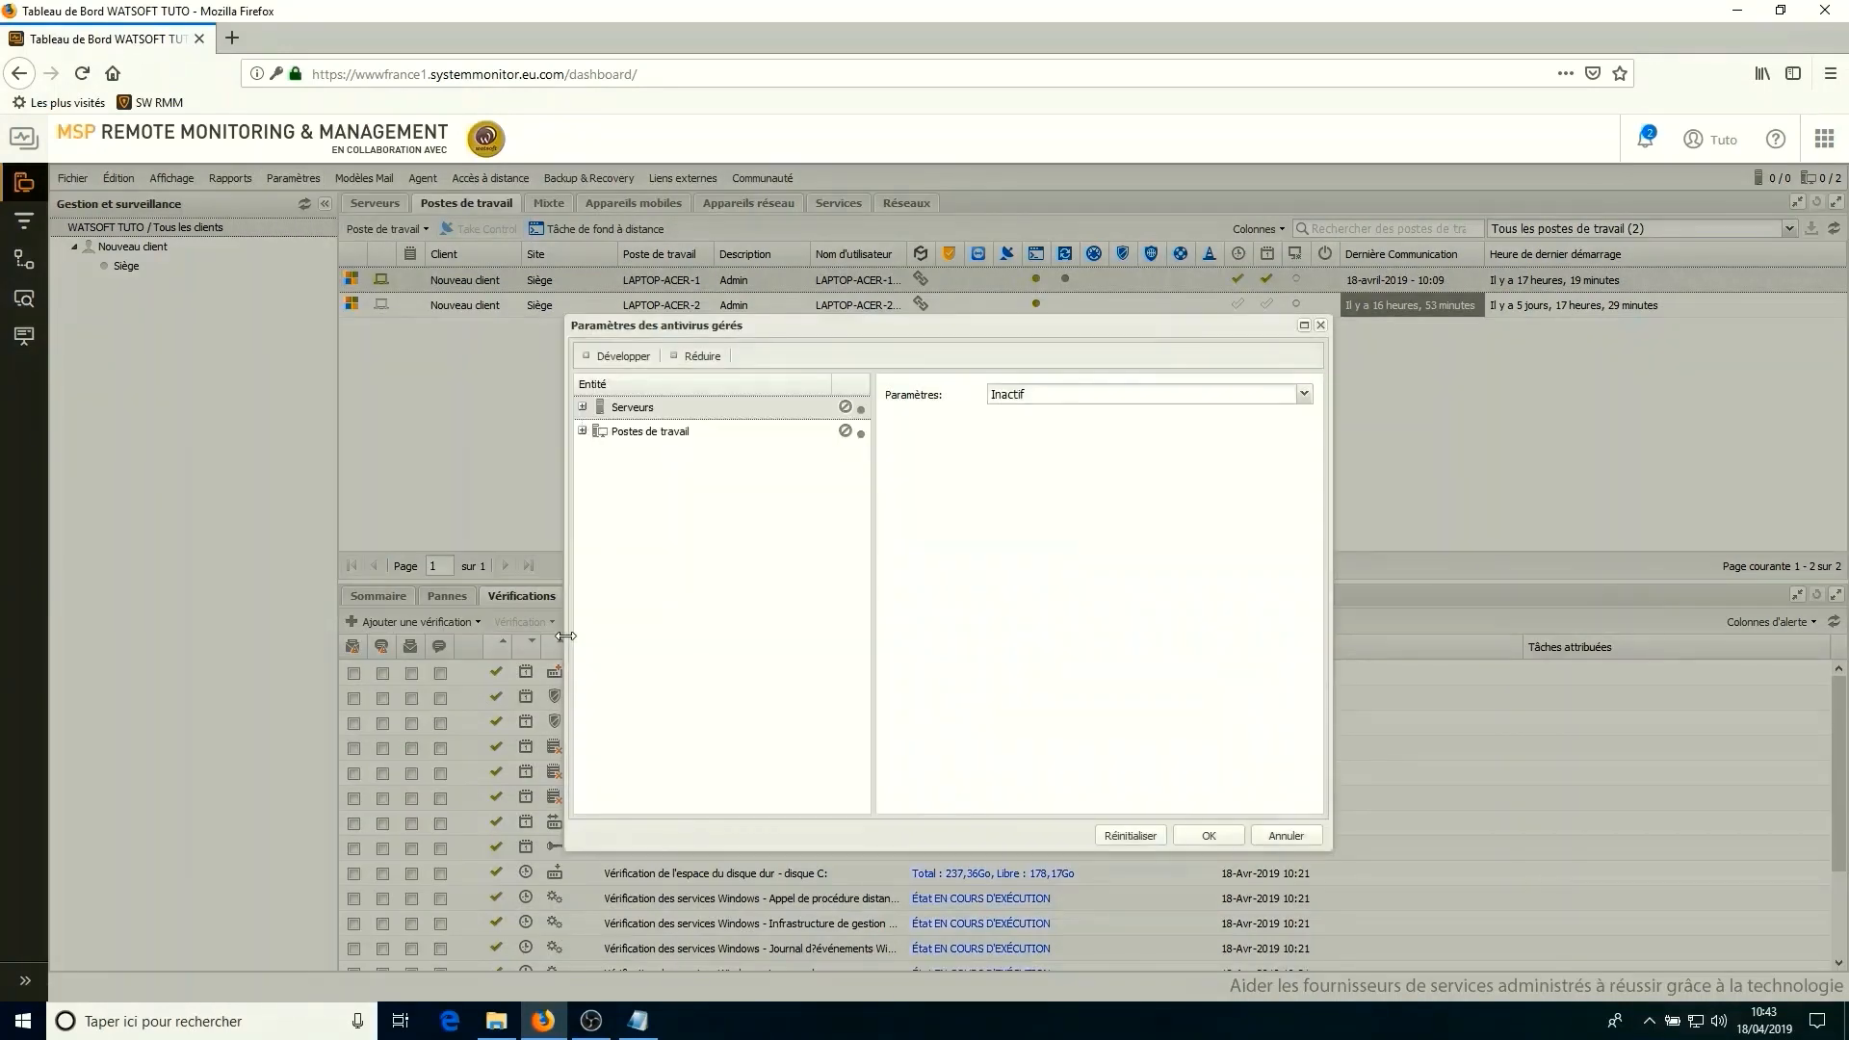
left_click(581, 430)
left_click(581, 407)
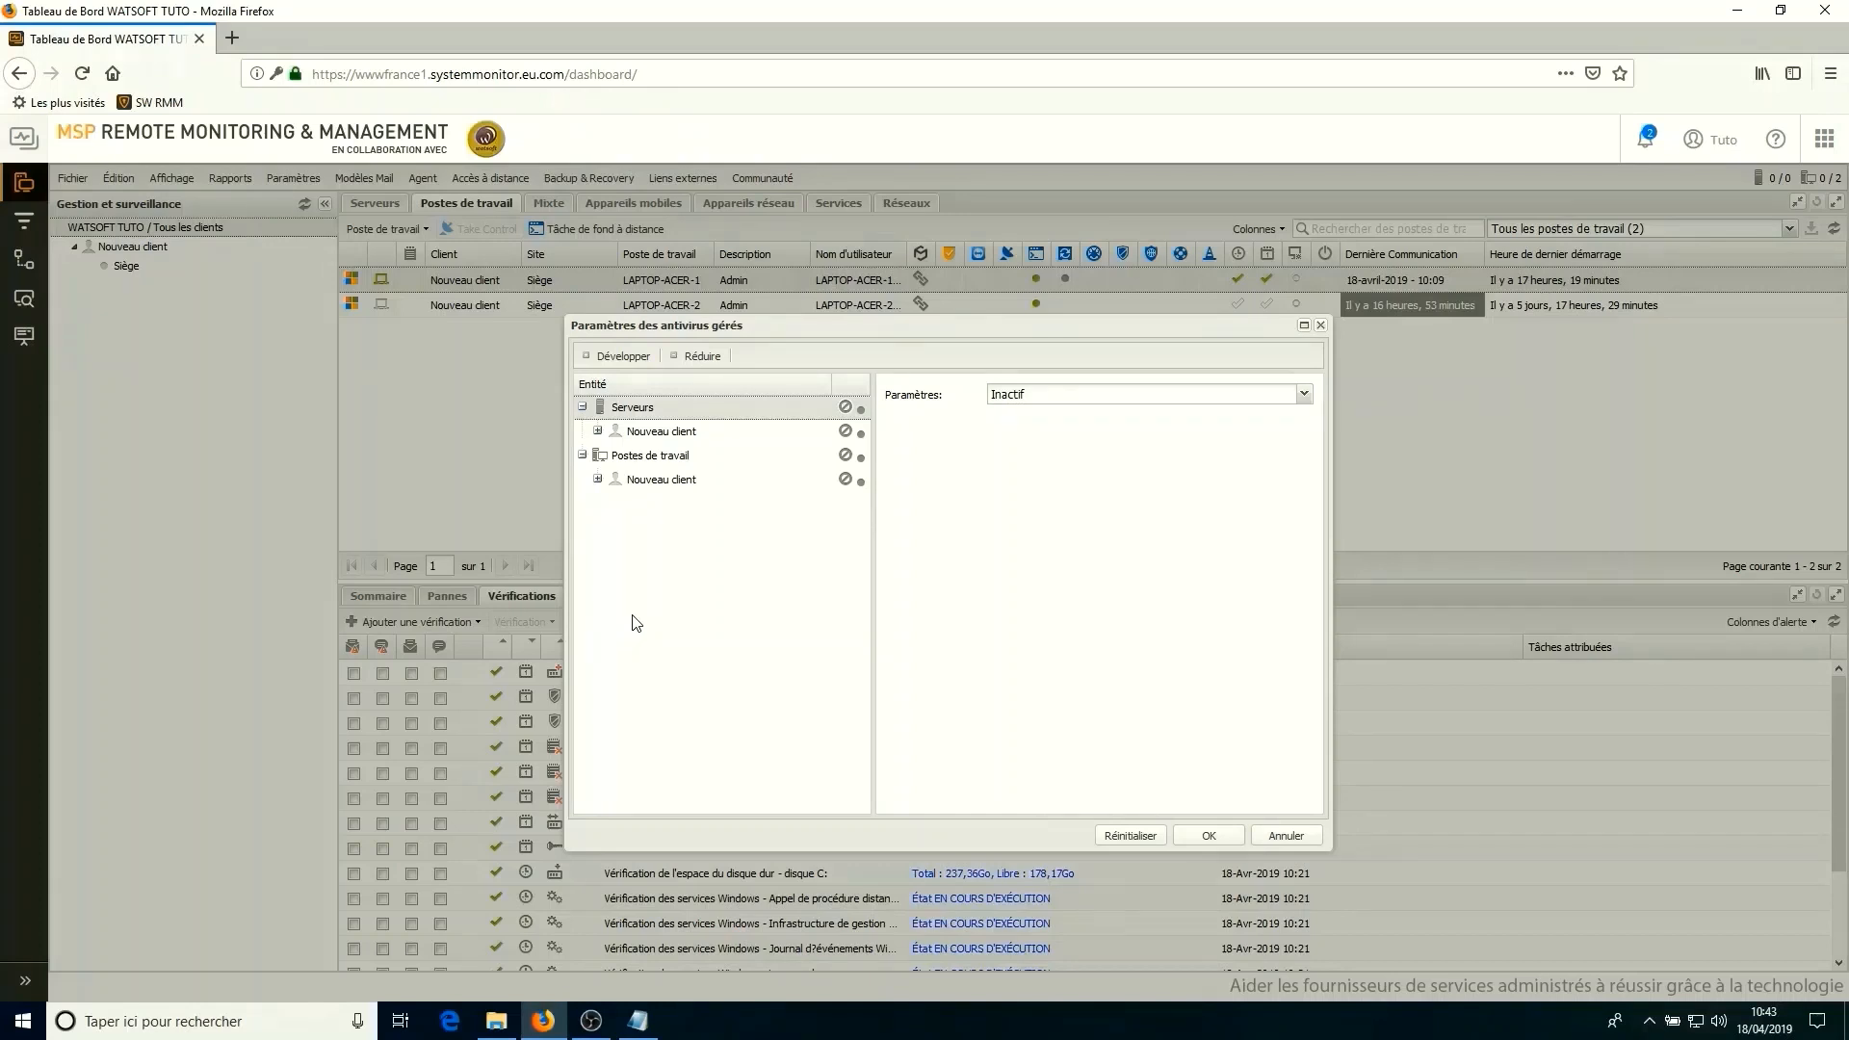
left_click(597, 479)
Set the managed antivirus to Actif for all Postes de travail, and return it to Inactif.
left_click(648, 459)
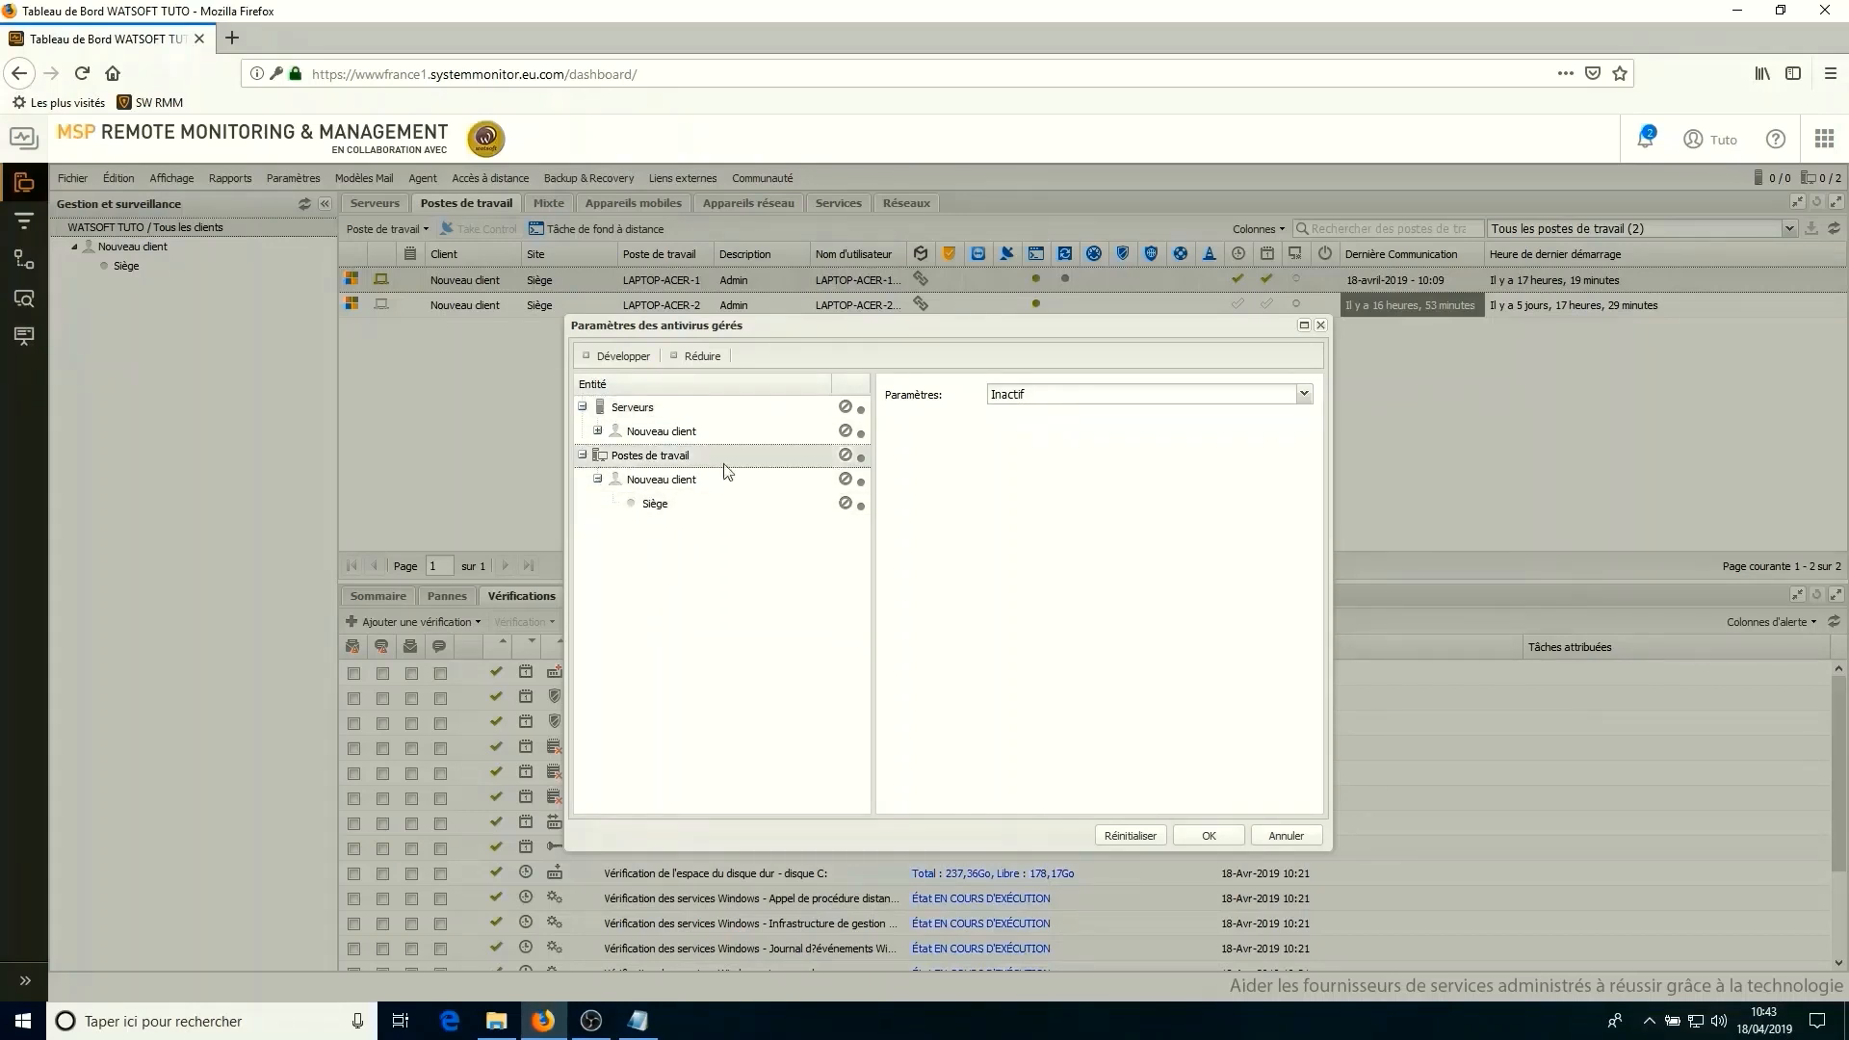
left_click(1303, 394)
left_click(1070, 425)
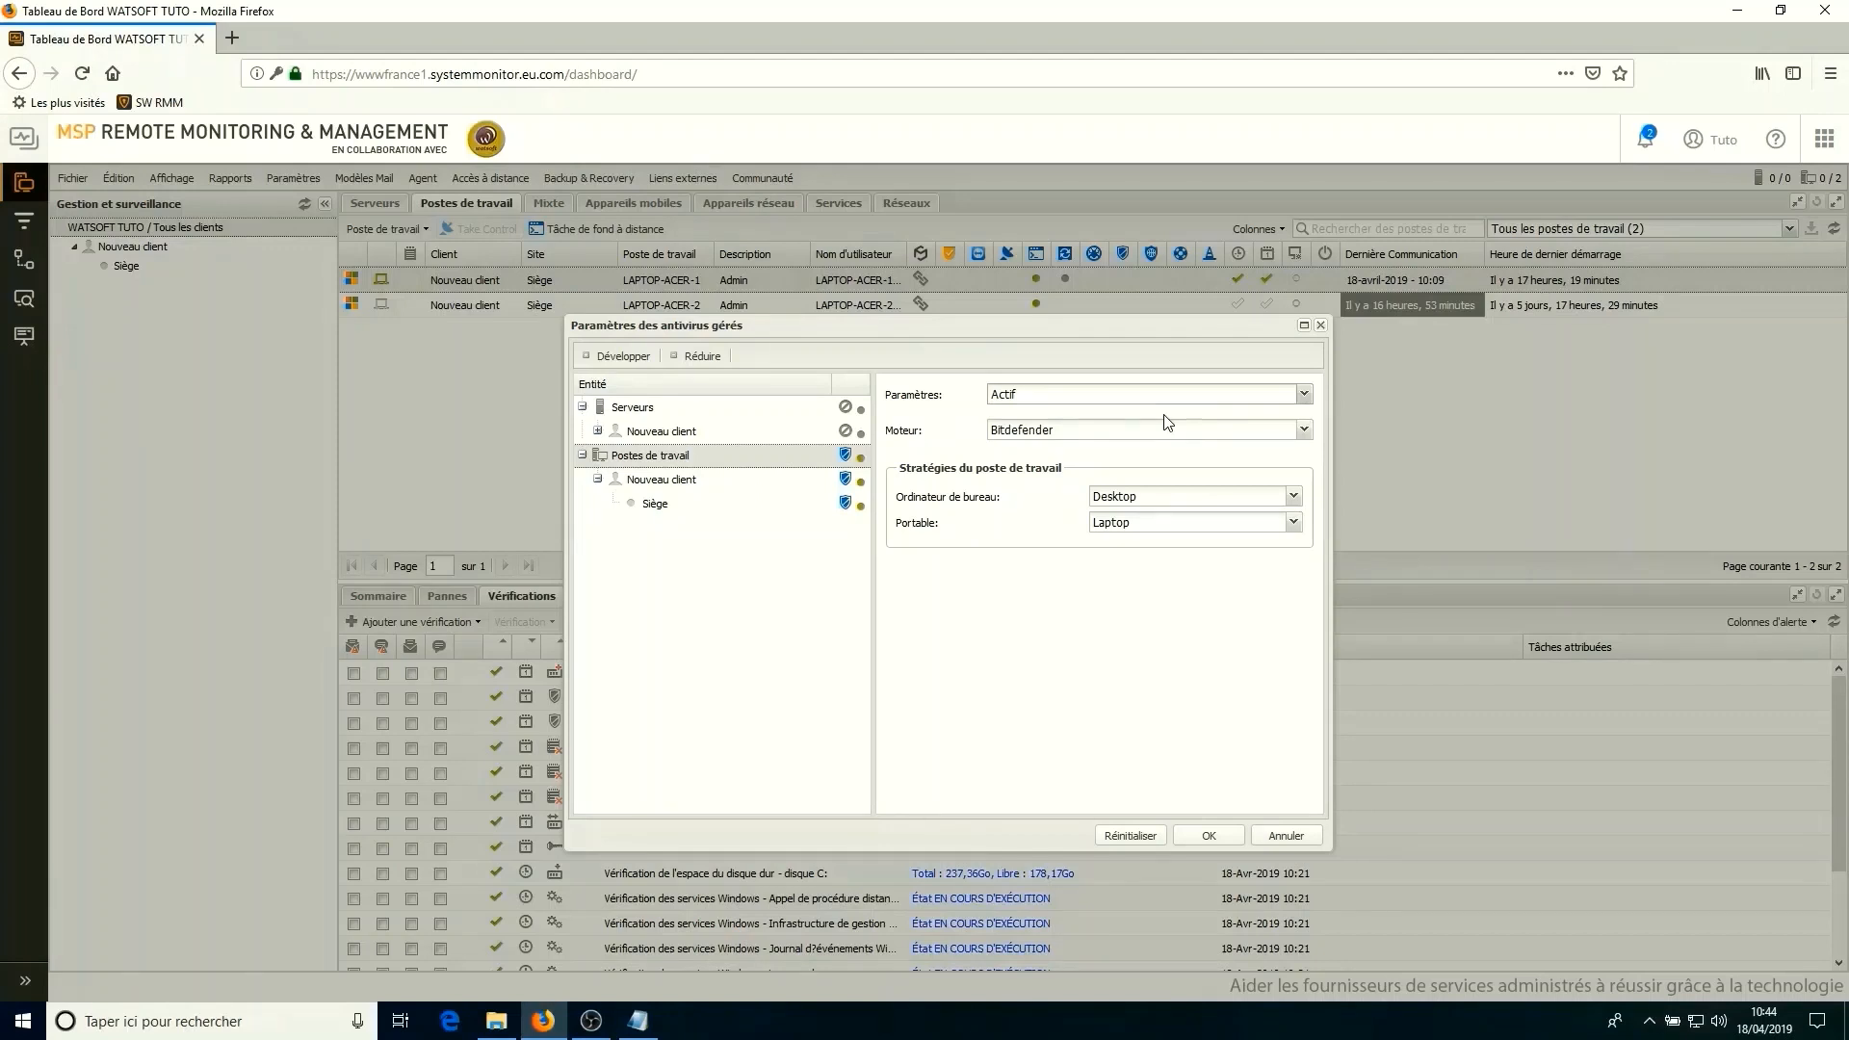
left_click(1038, 398)
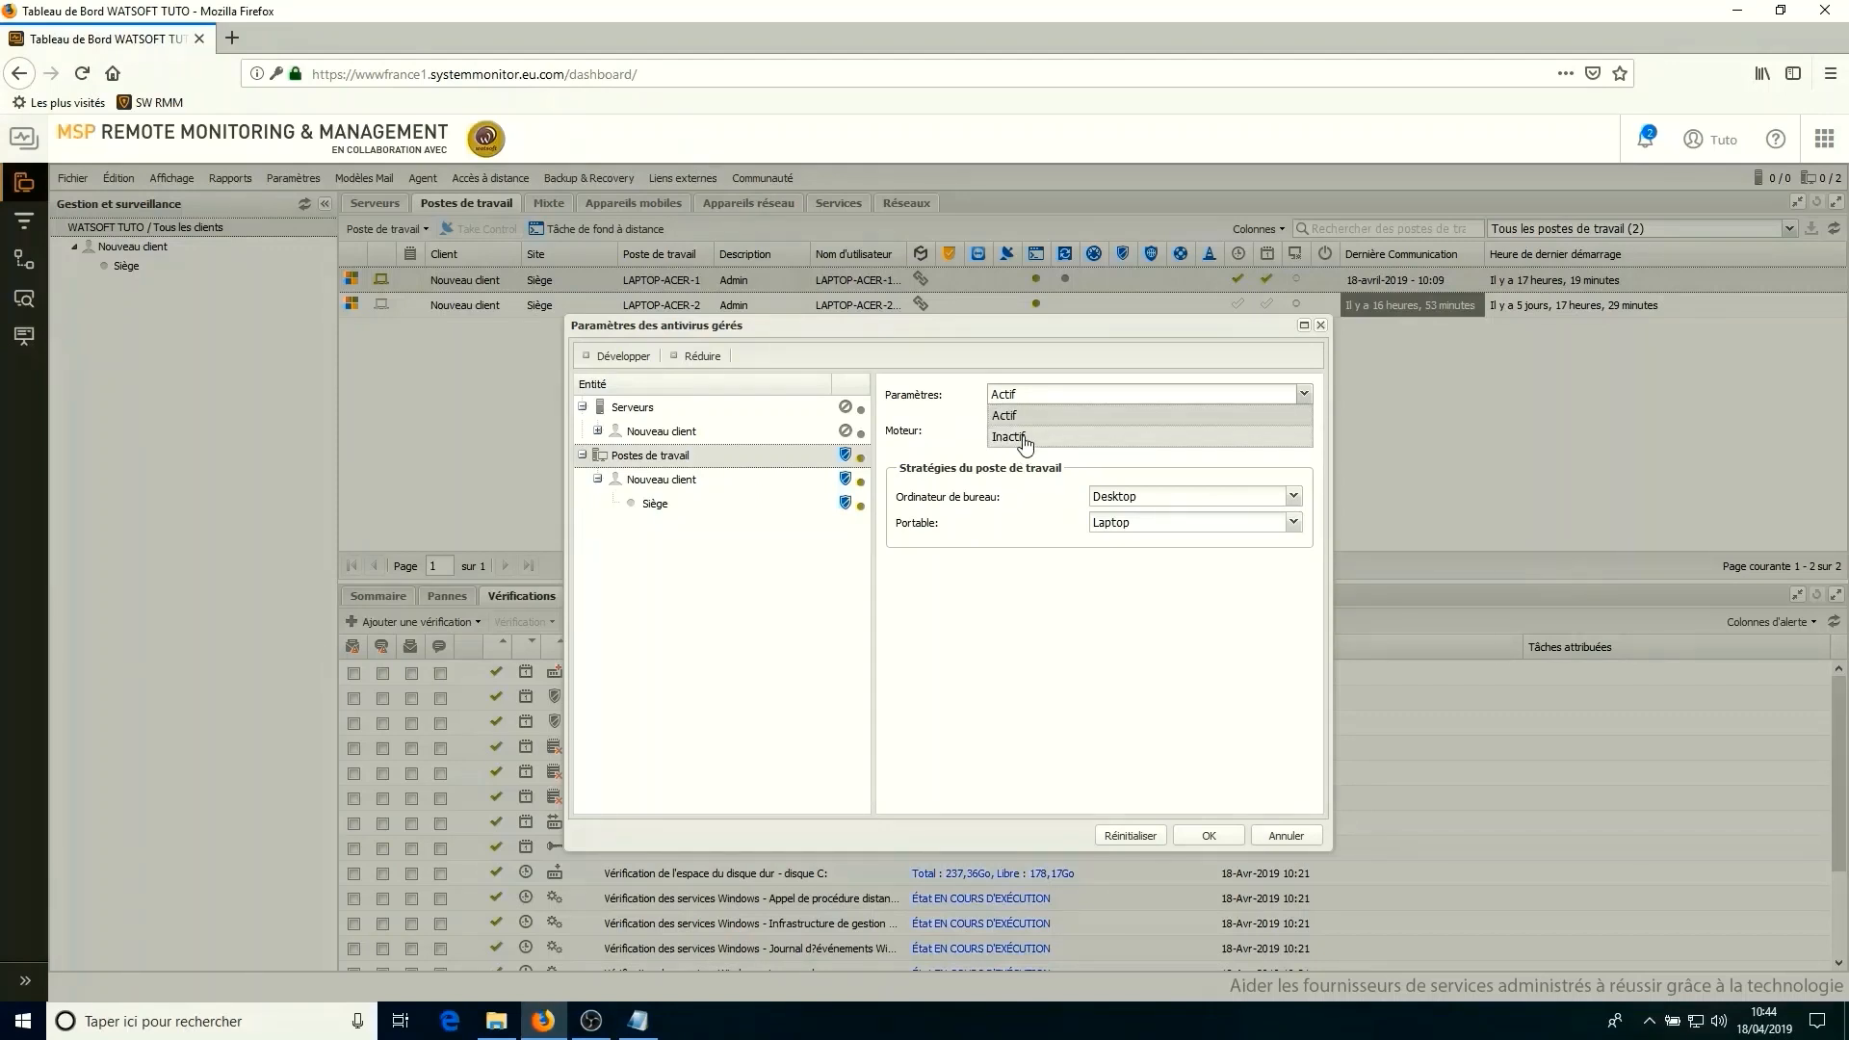
left_click(1025, 439)
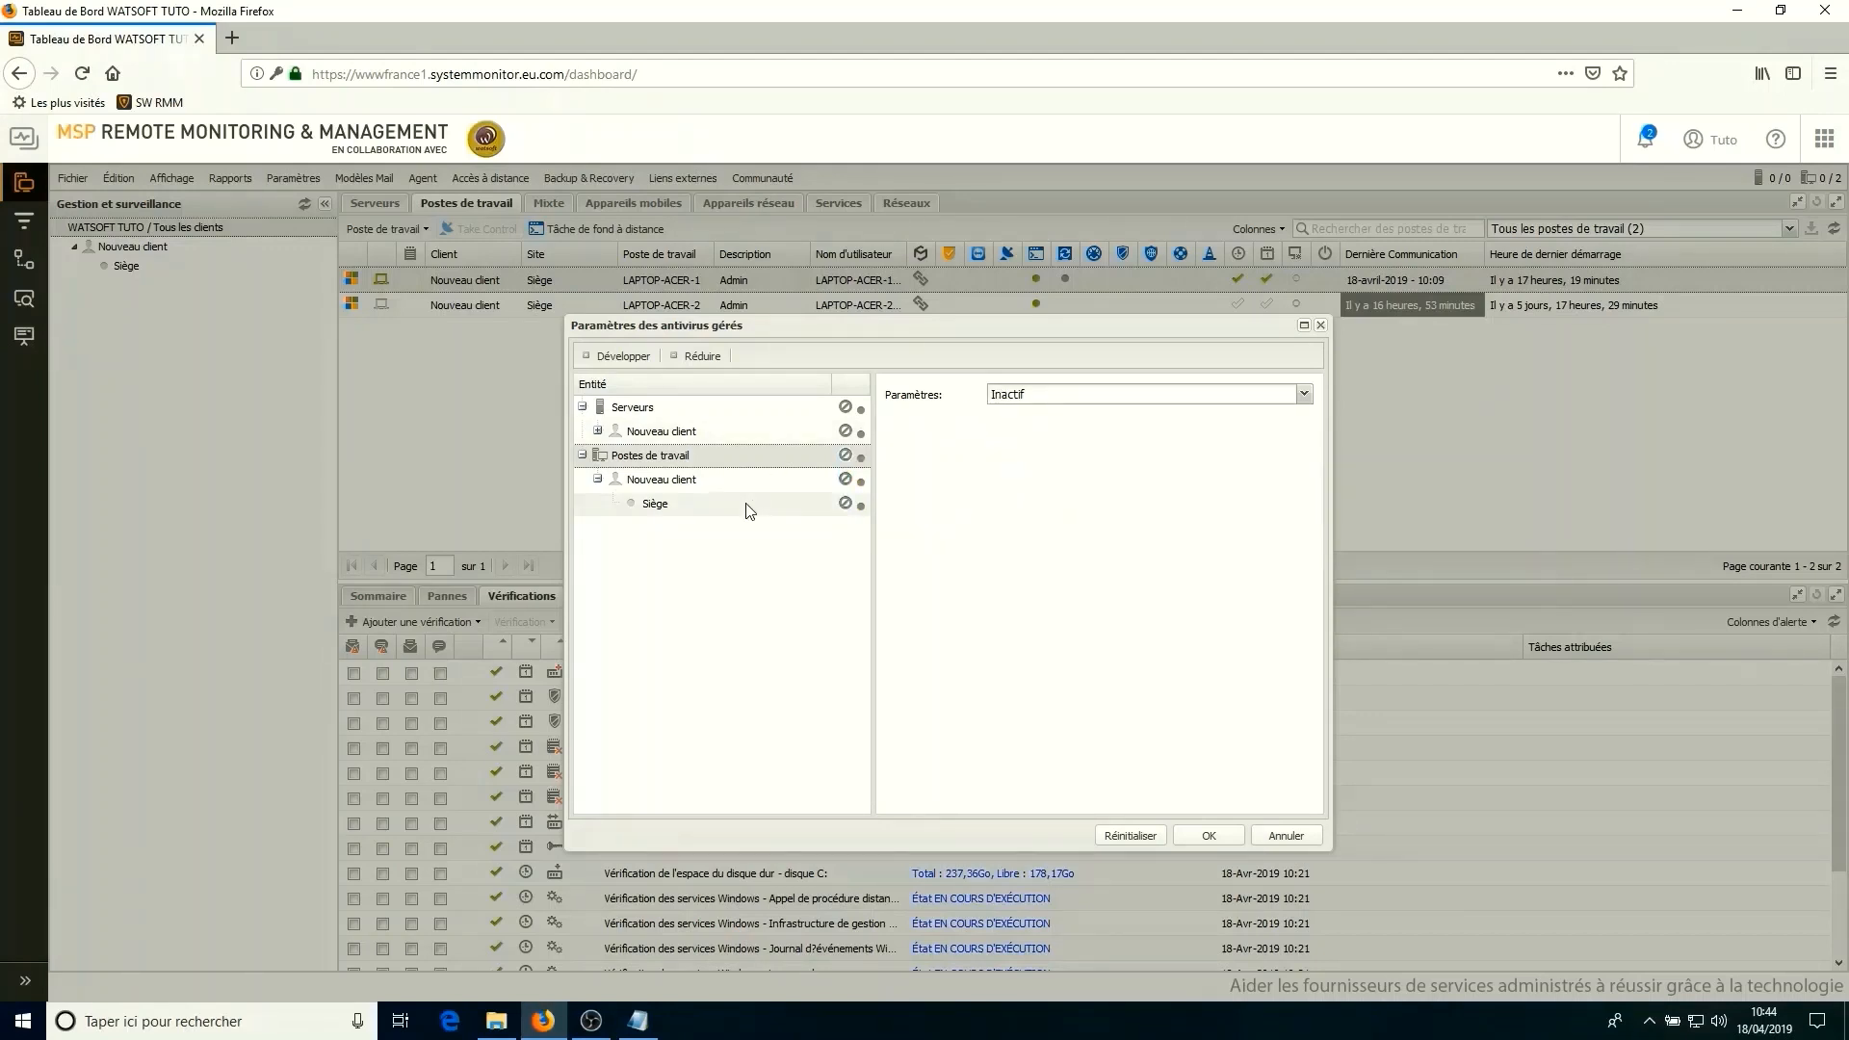
Set the managed antivirus to Actif for the client Nouveau client under Postes de travail.
left_click(678, 484)
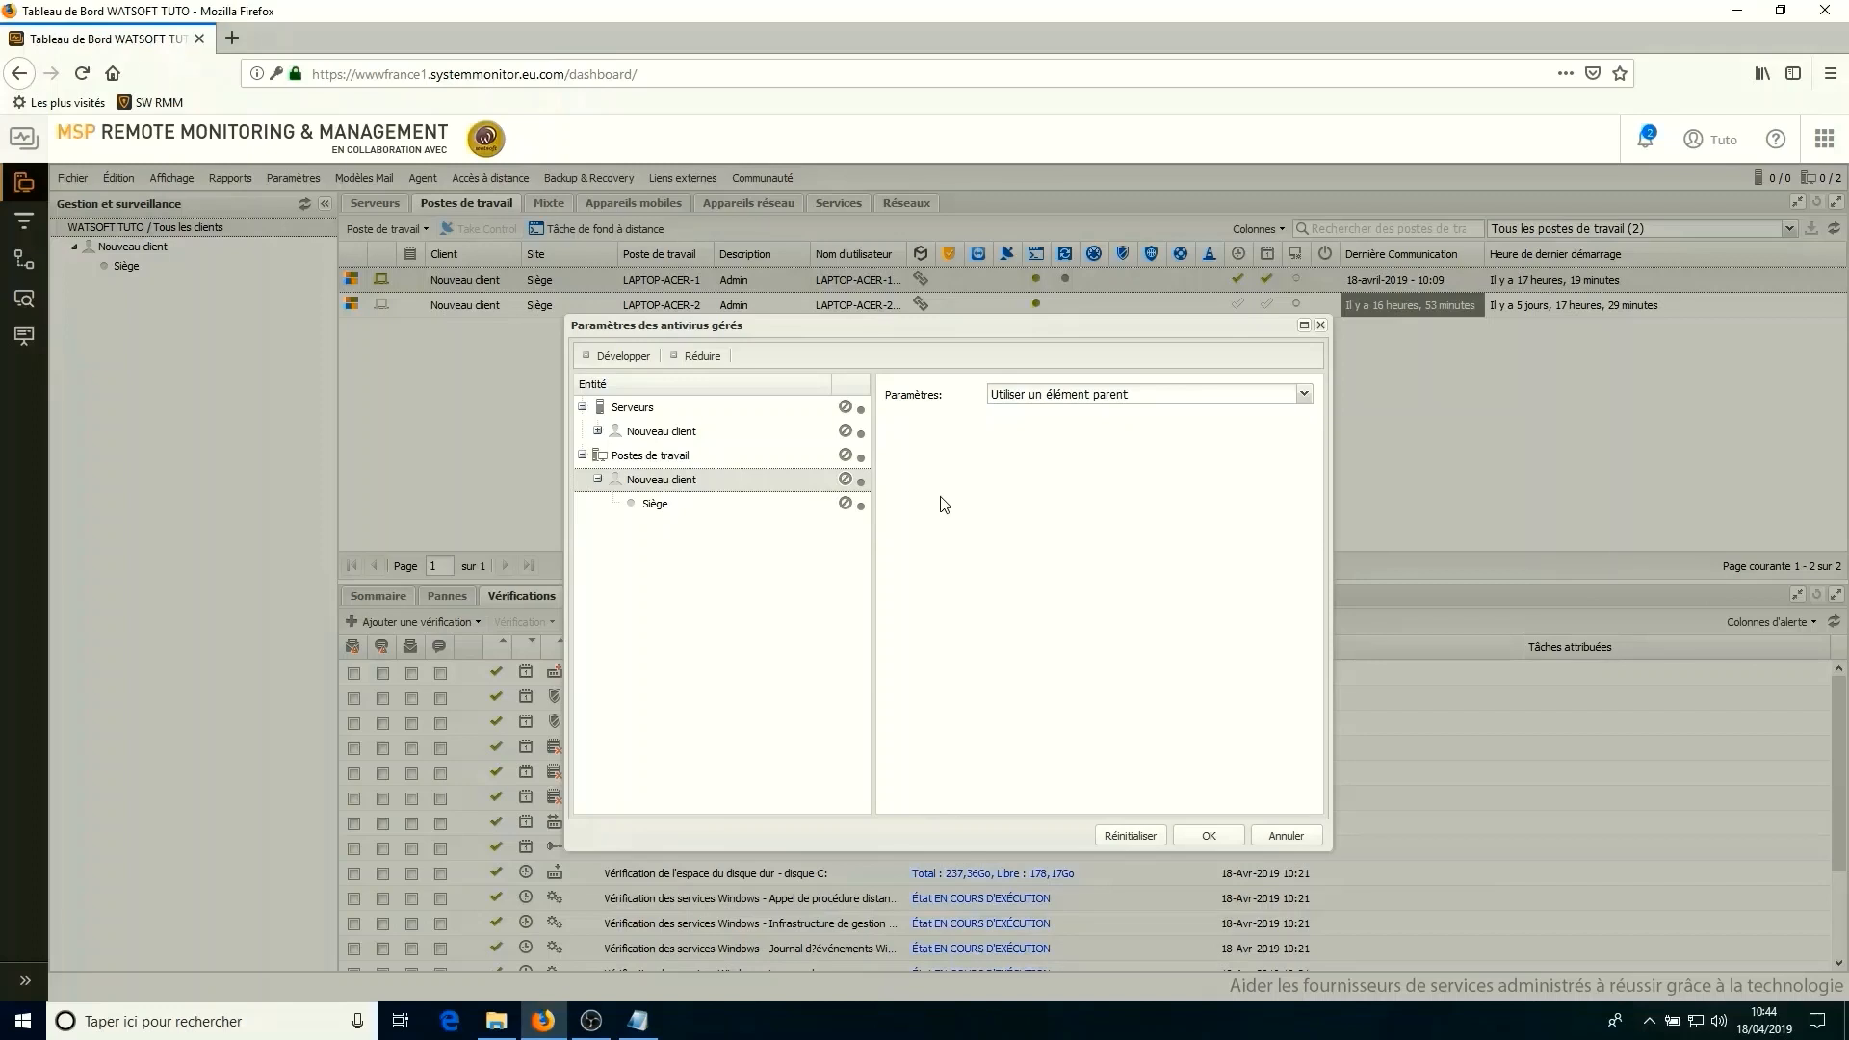
left_click(1074, 409)
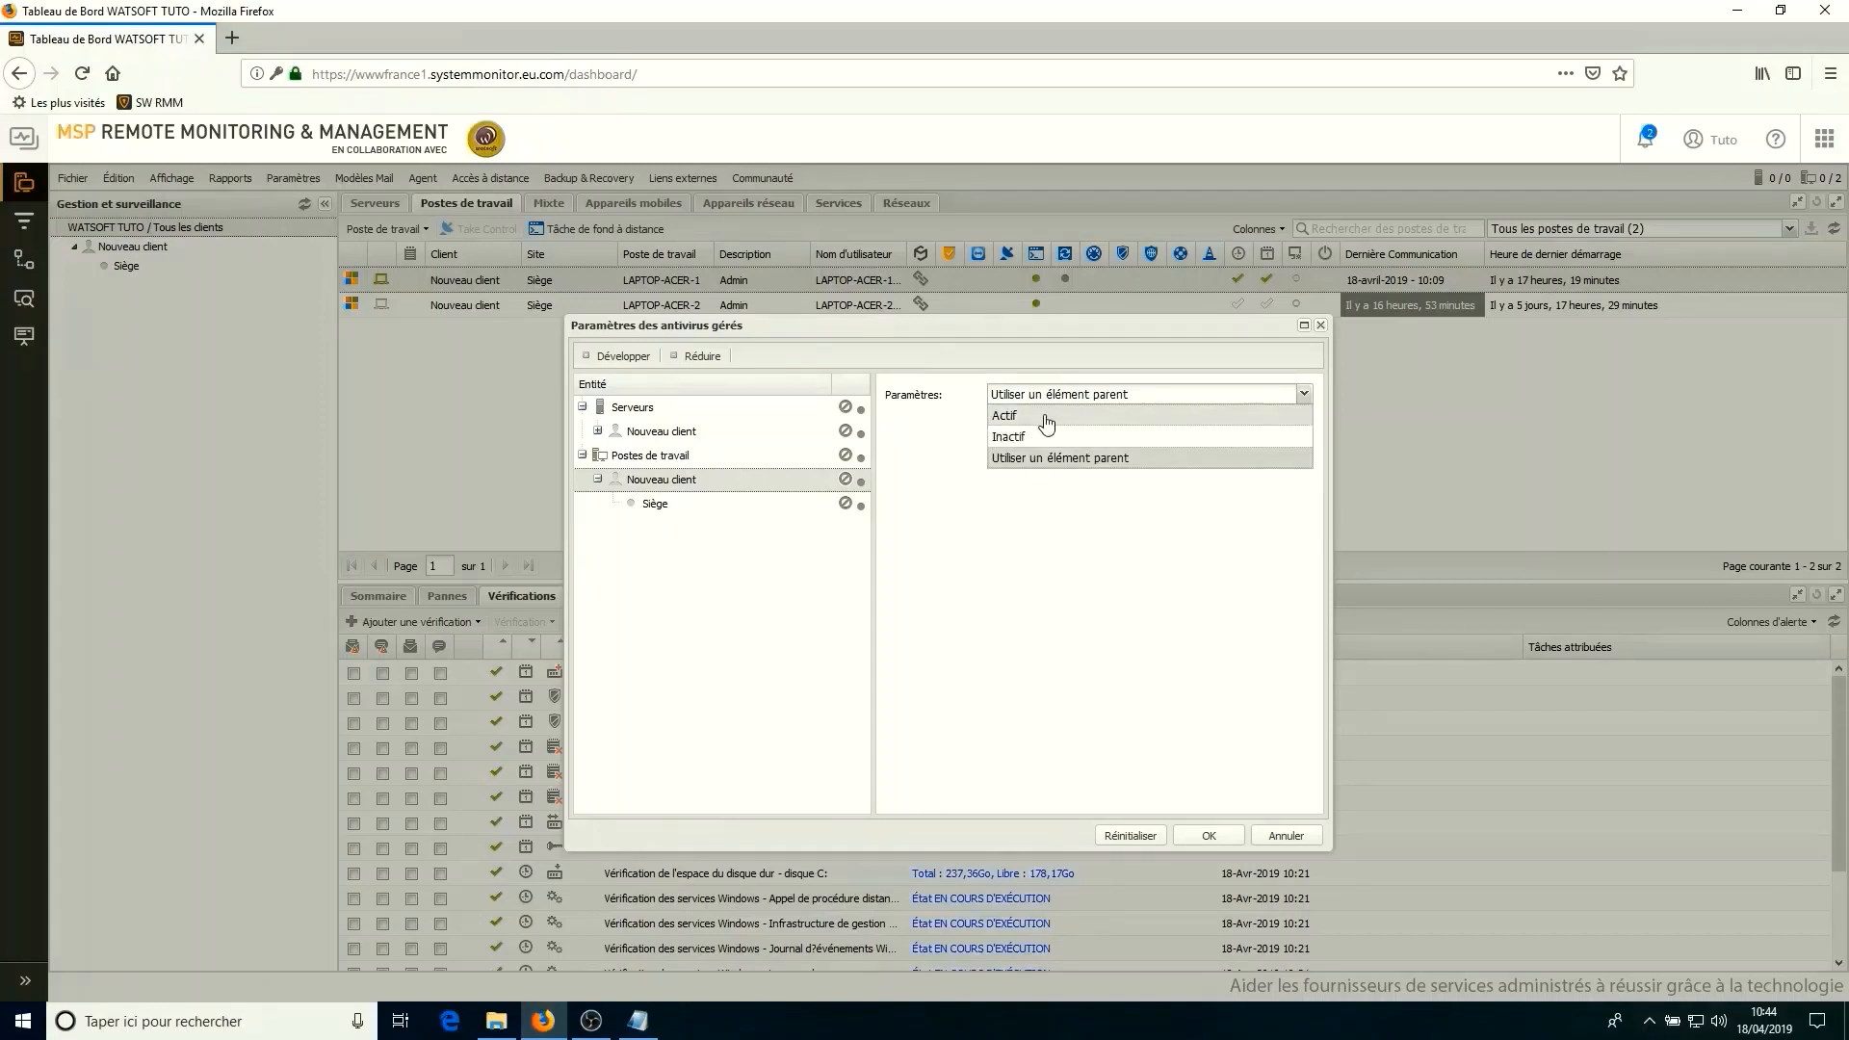
left_click(1047, 415)
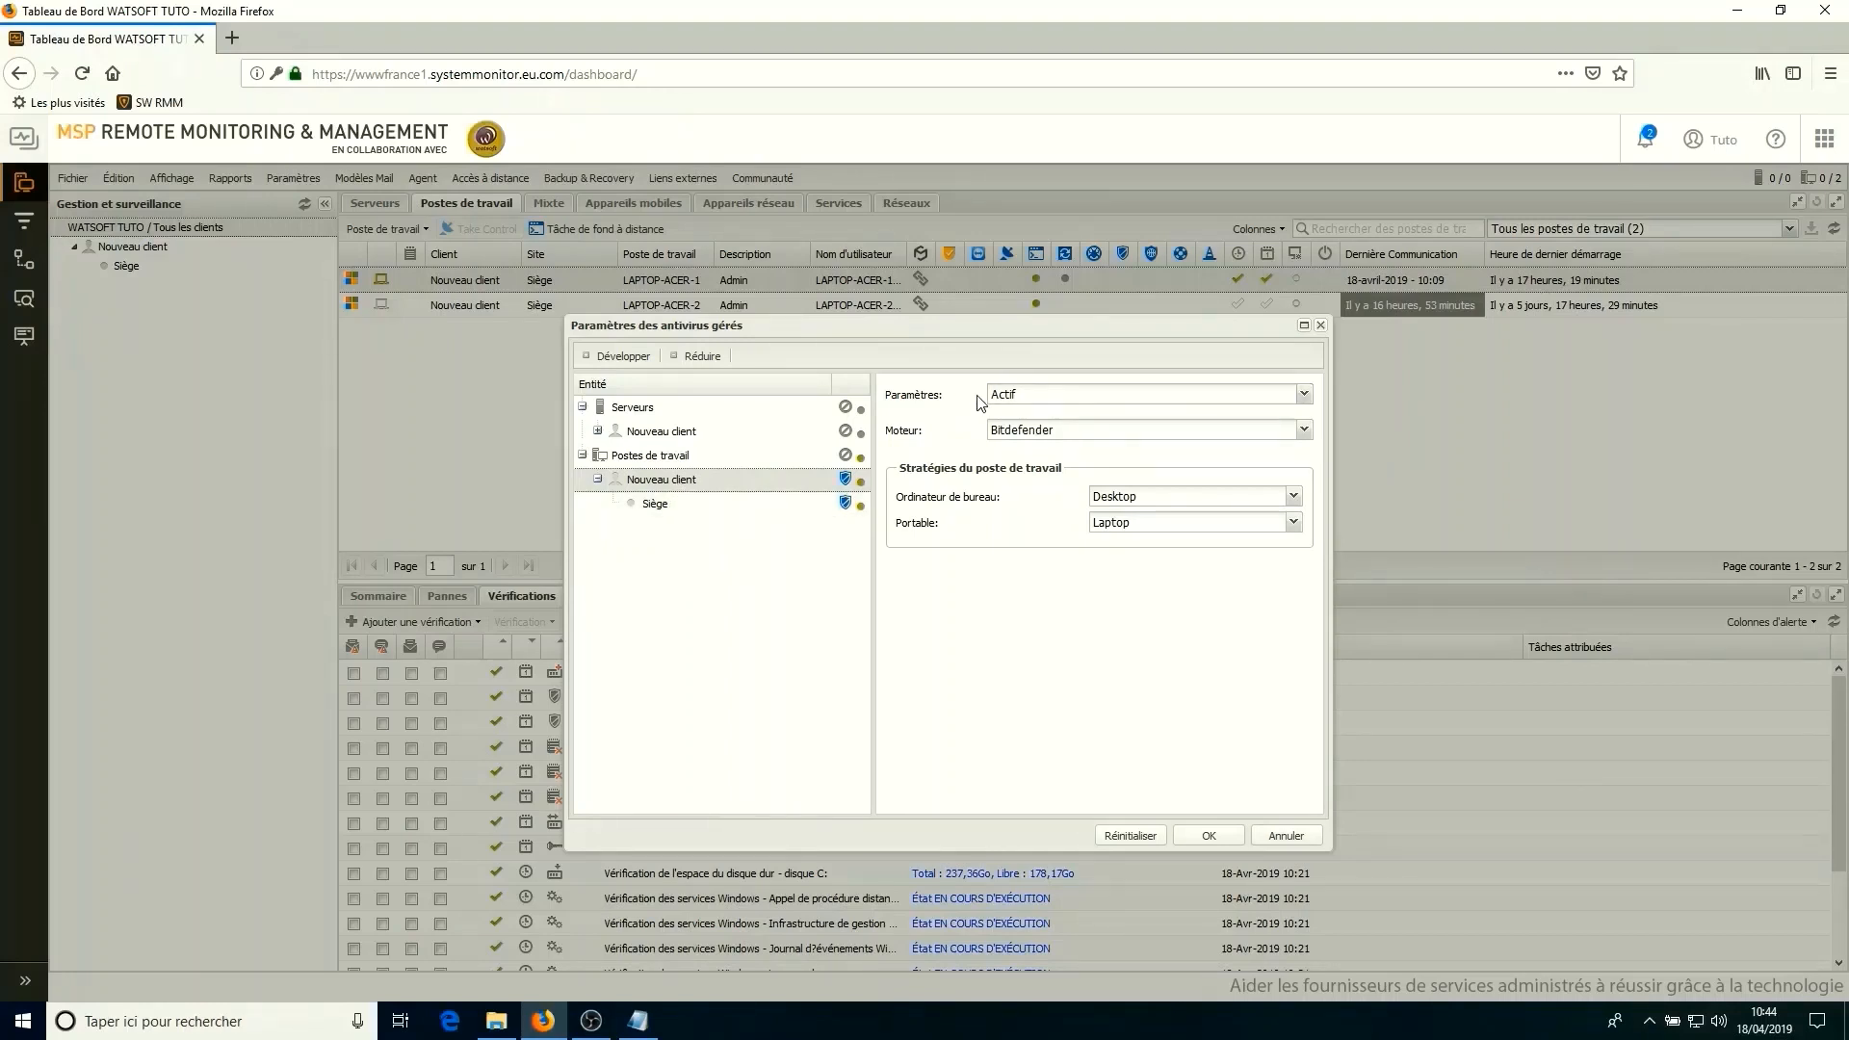
Compare the antivirus settings of Siège, Nouveau client and Postes de travail, and close the settings without saving.
left_click(659, 509)
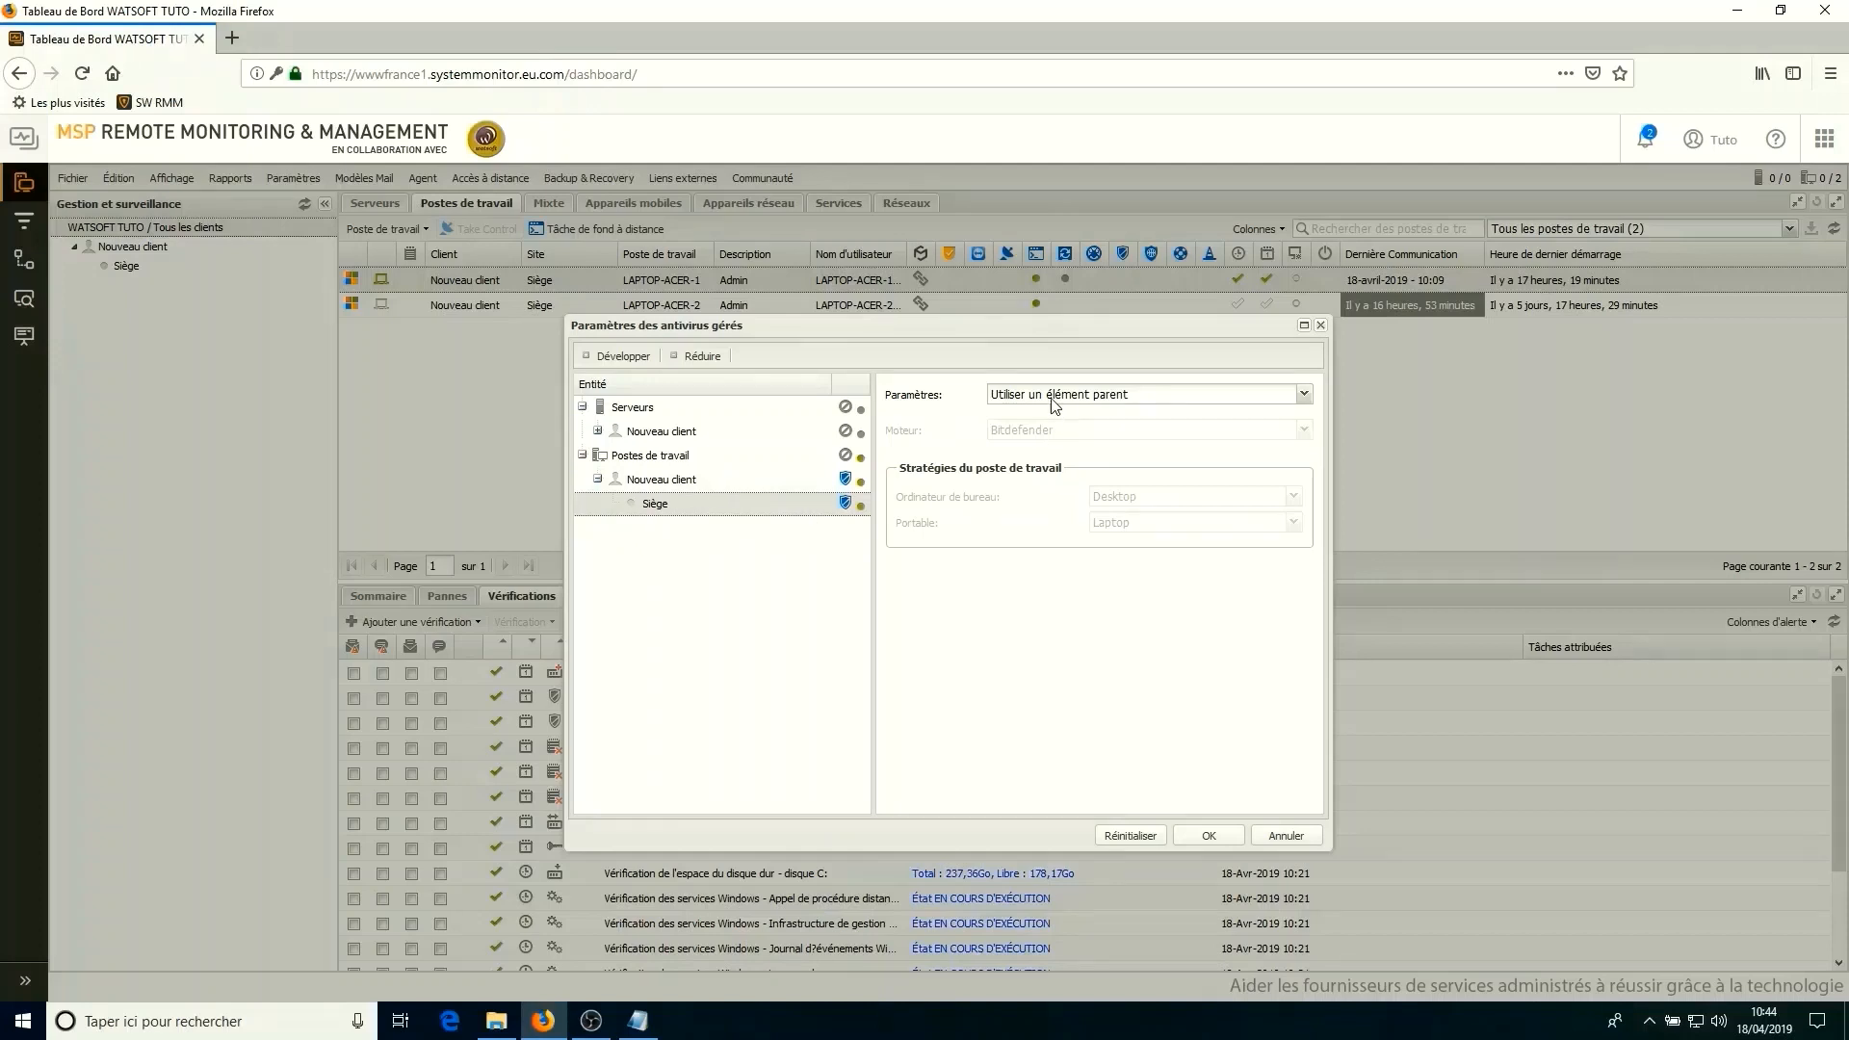
left_click(709, 477)
left_click(694, 499)
left_click(684, 458)
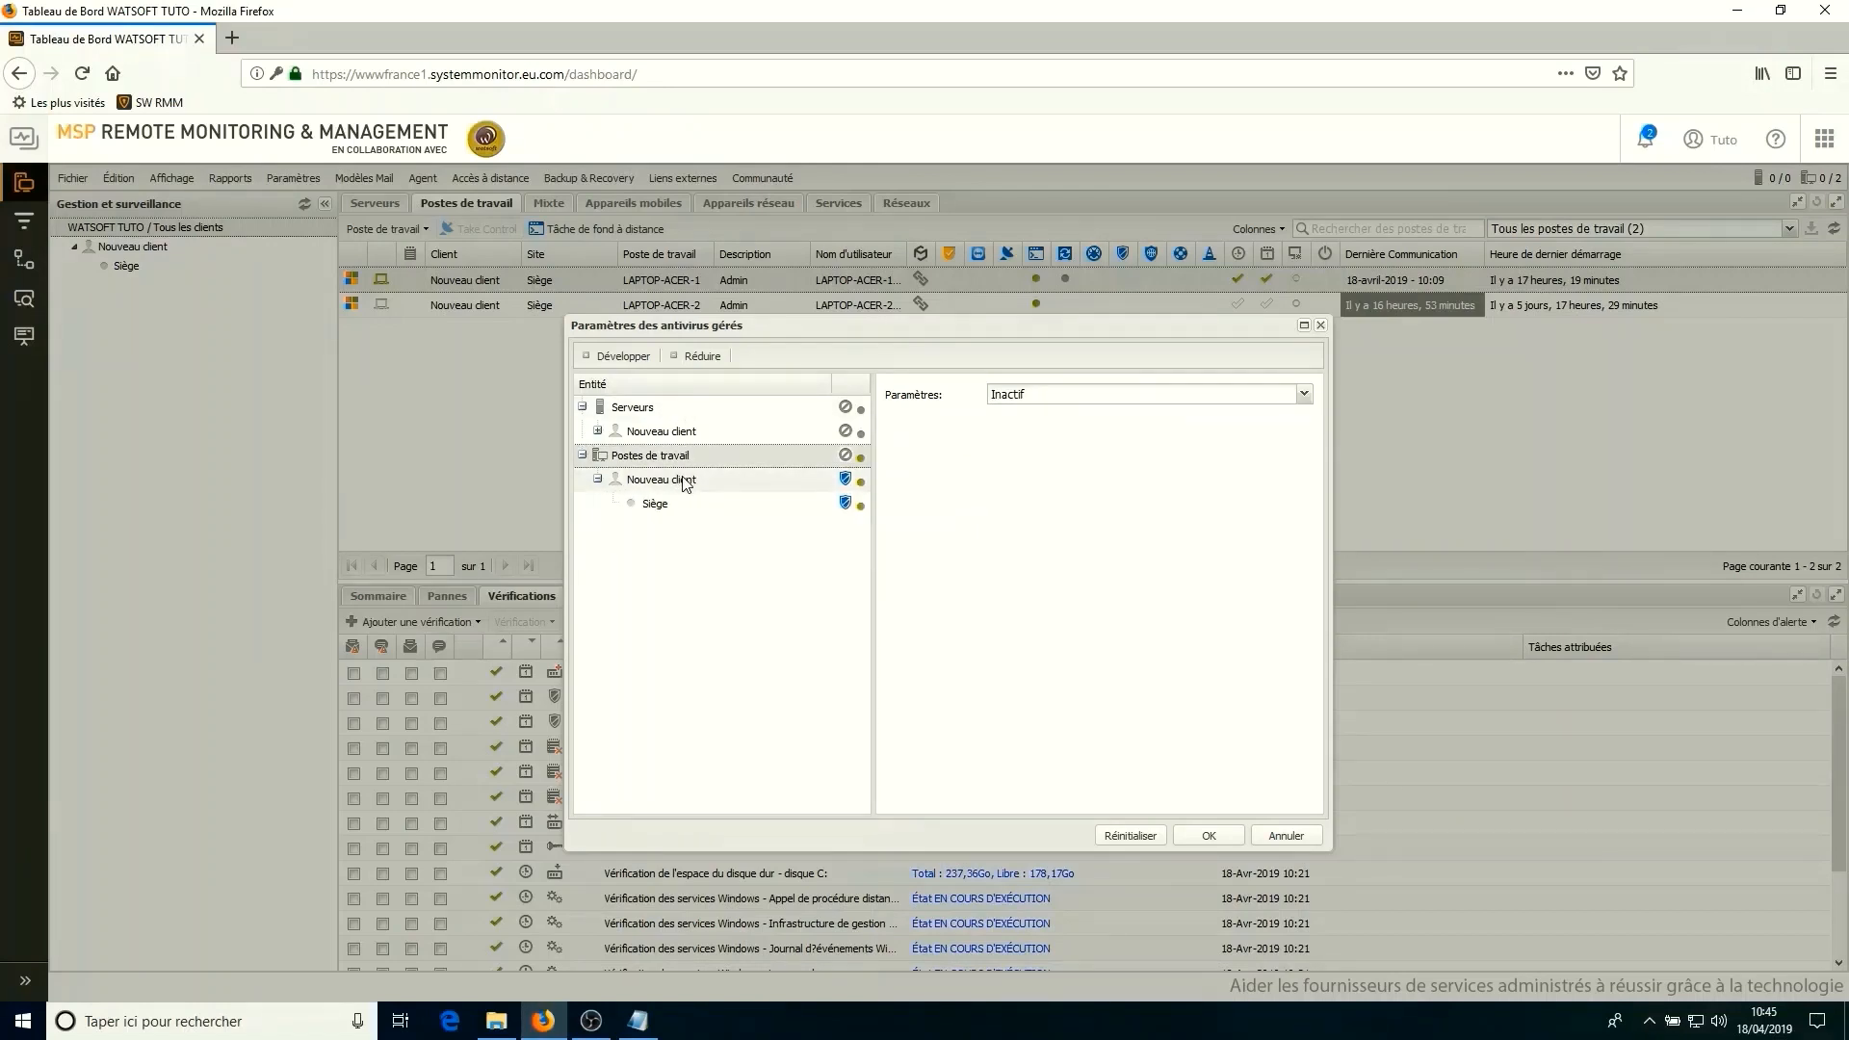
left_click(694, 481)
left_click(689, 504)
left_click(692, 481)
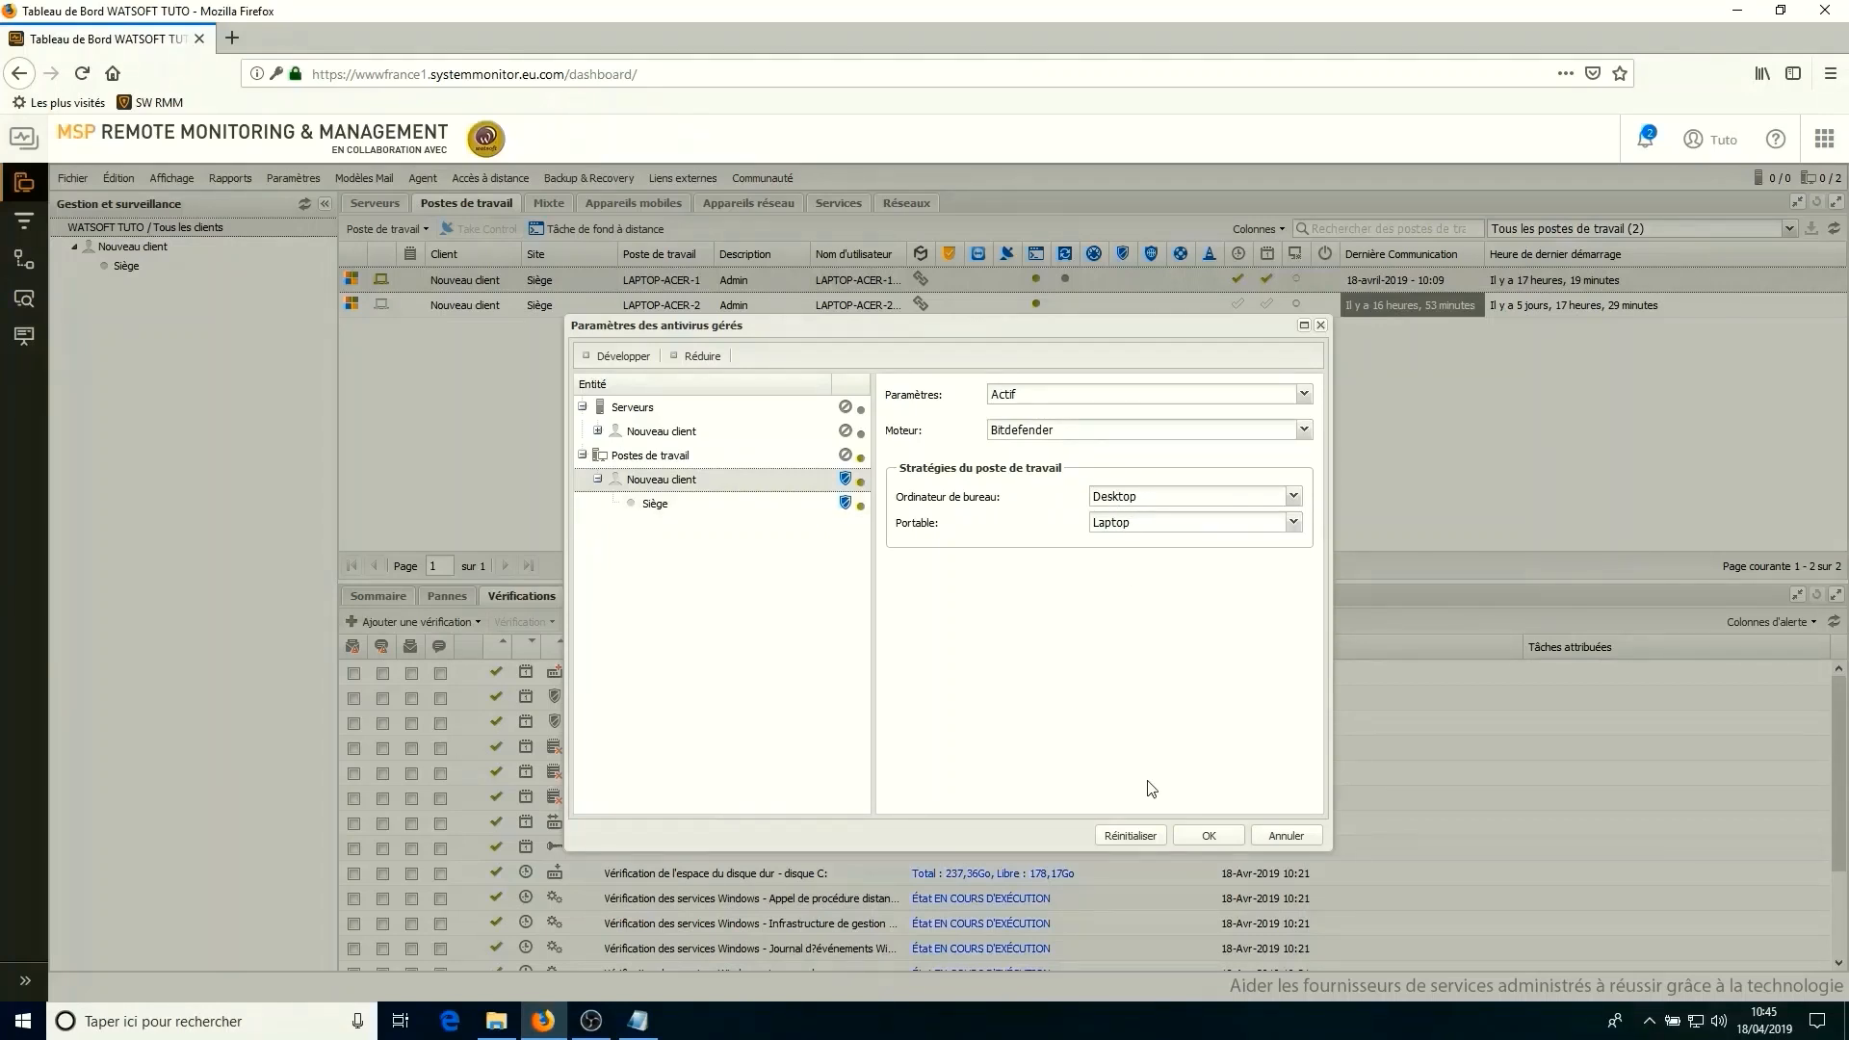
left_click(1281, 836)
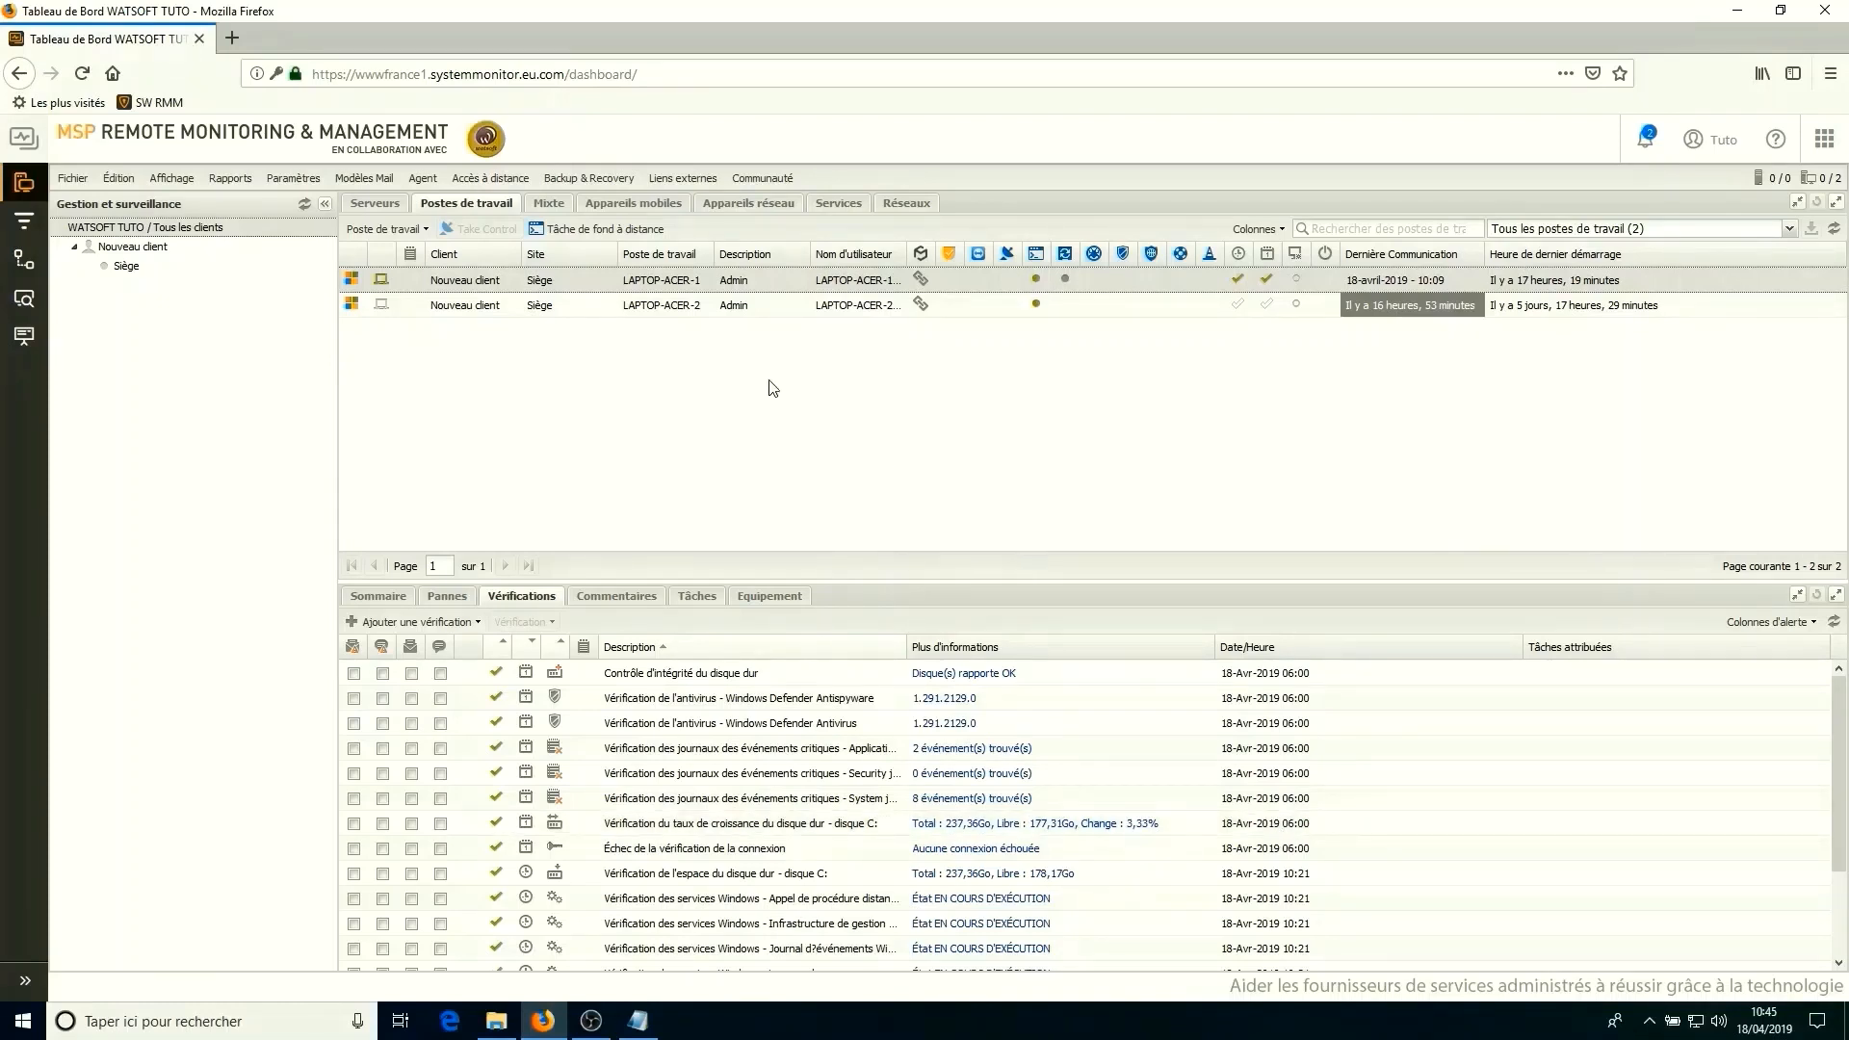
Set the managed antivirus of workstation LAPTOP-ACER-1 to Actif with the Bitdefender engine and the Desktop policy.
double_click(595, 281)
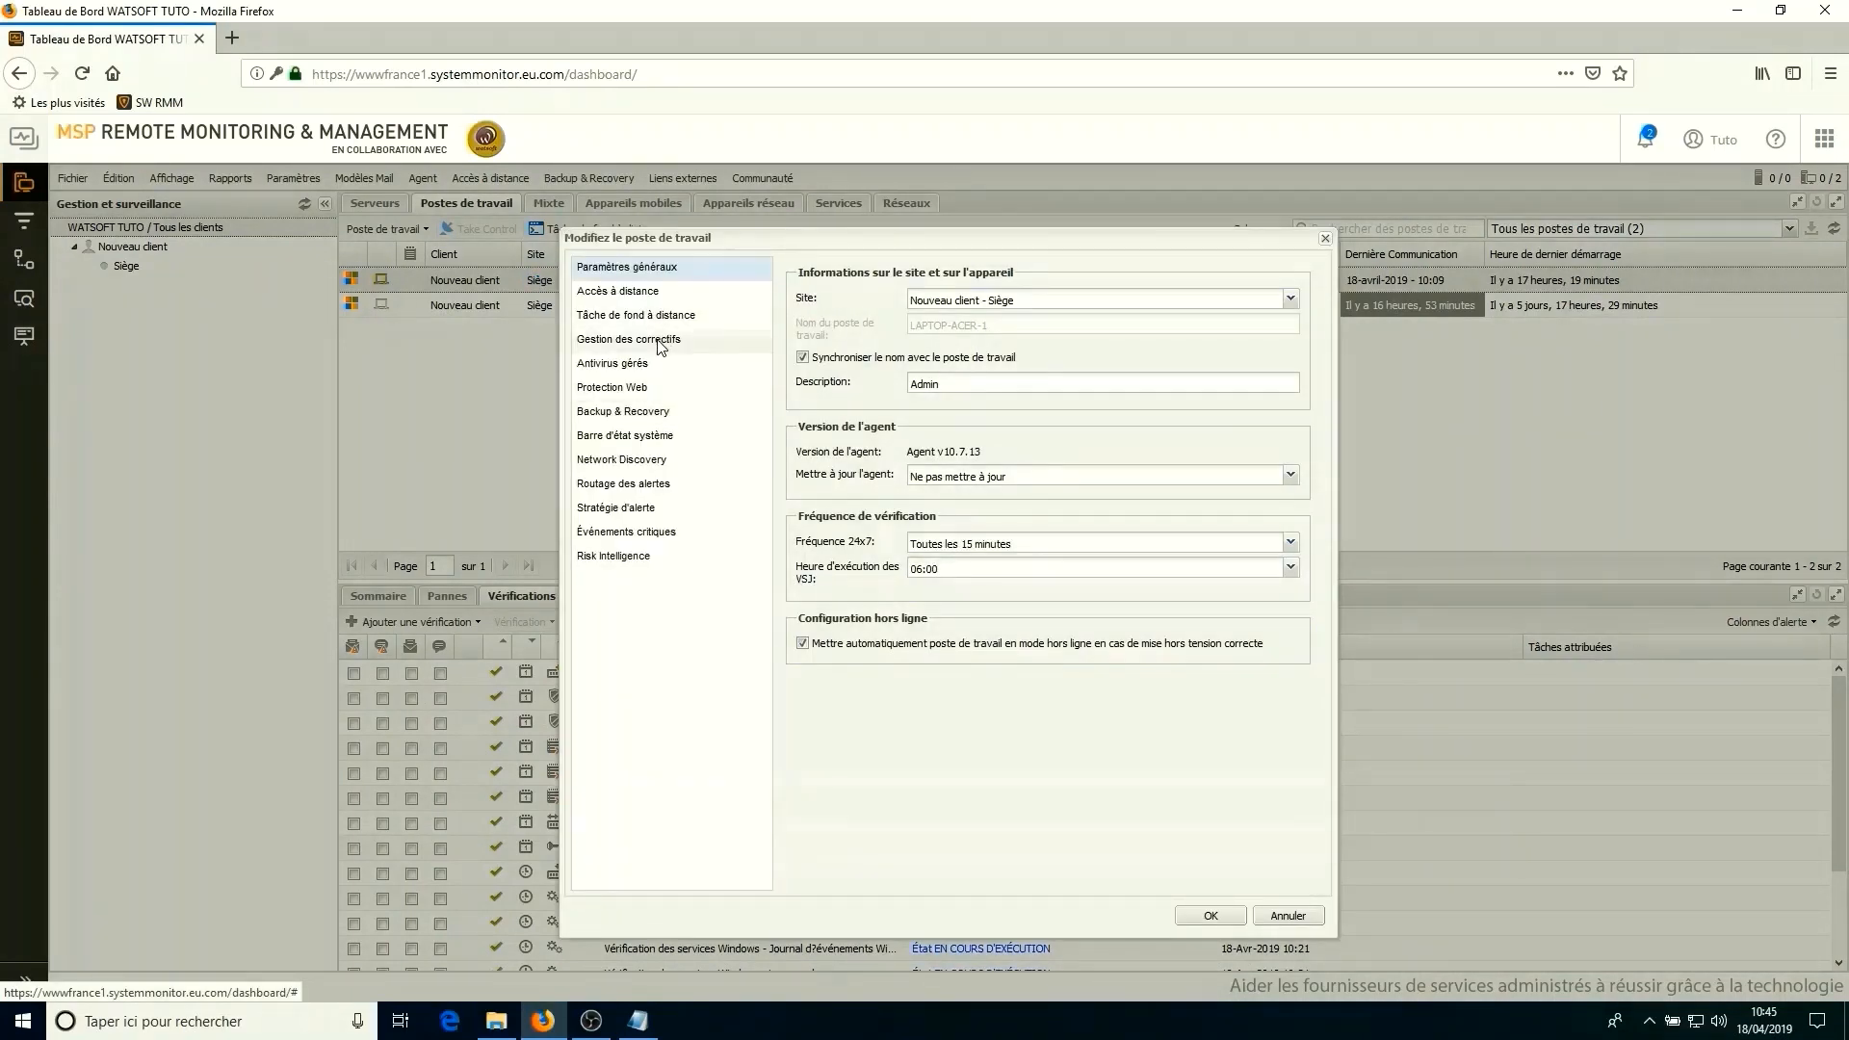
left_click(626, 364)
left_click(984, 283)
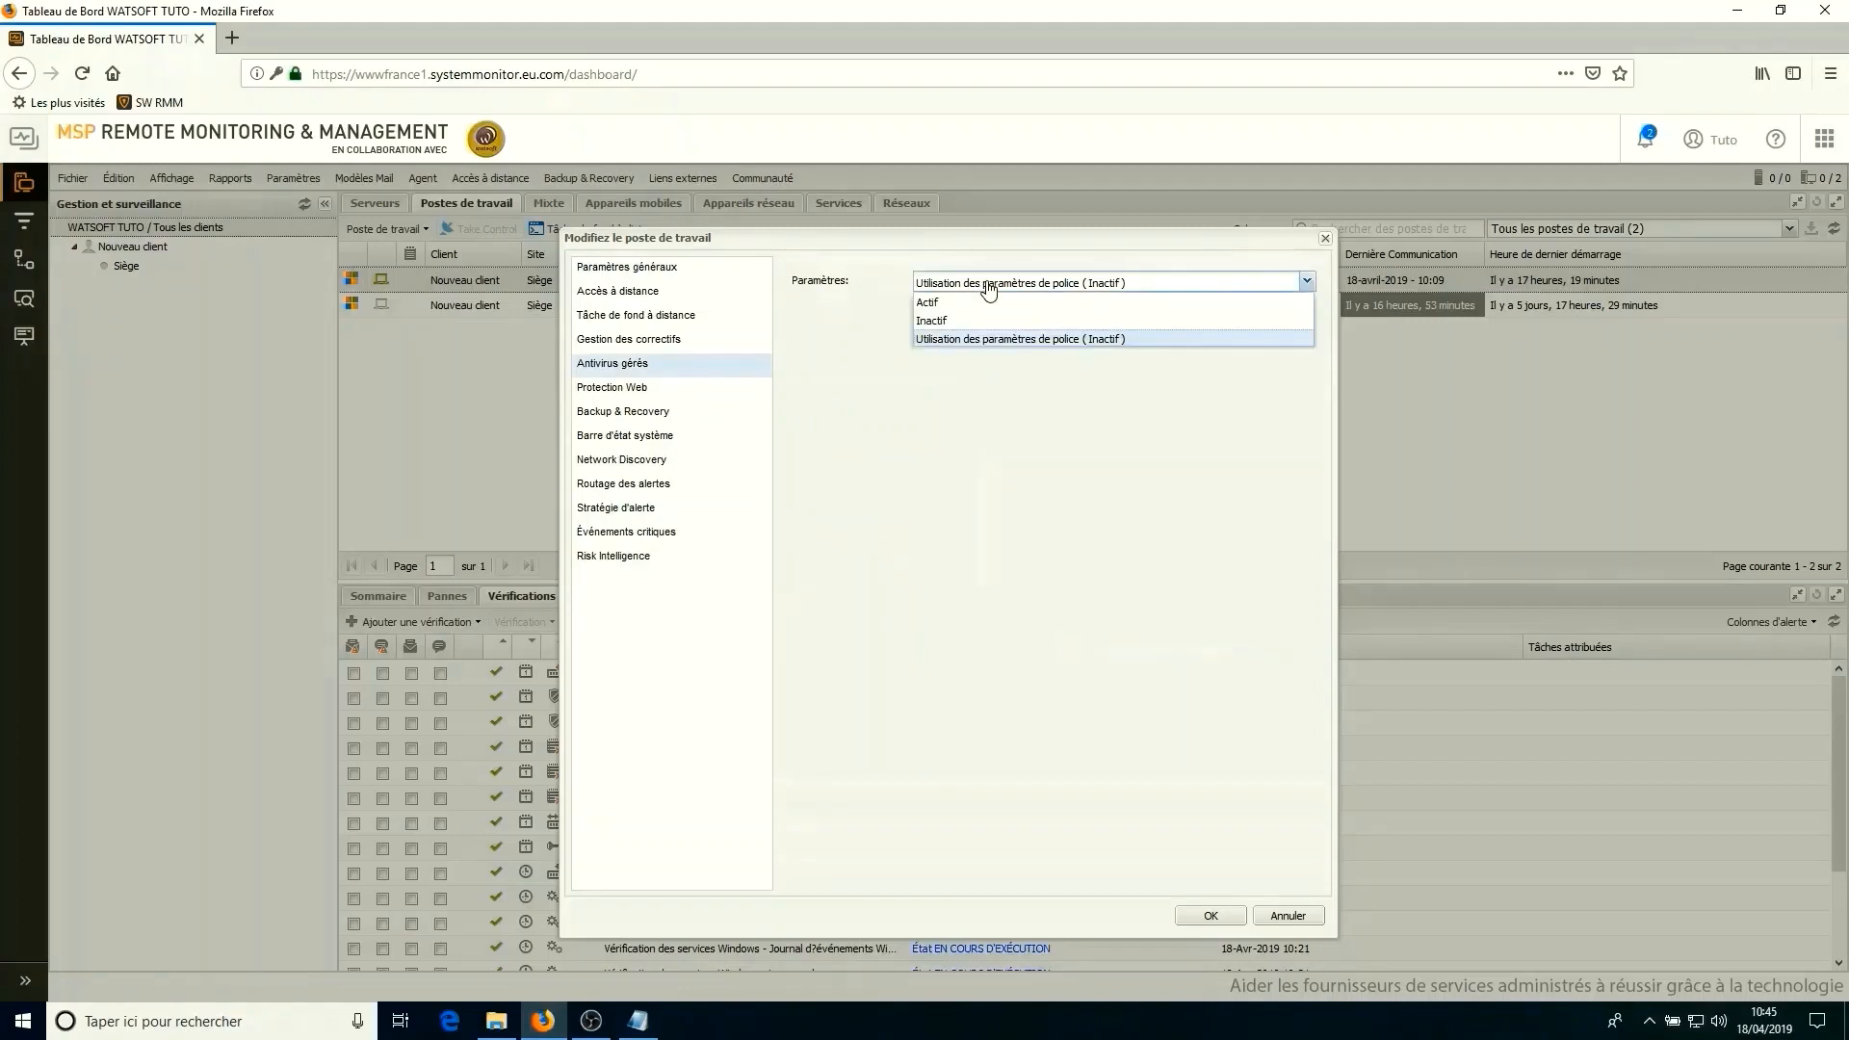
left_click(961, 302)
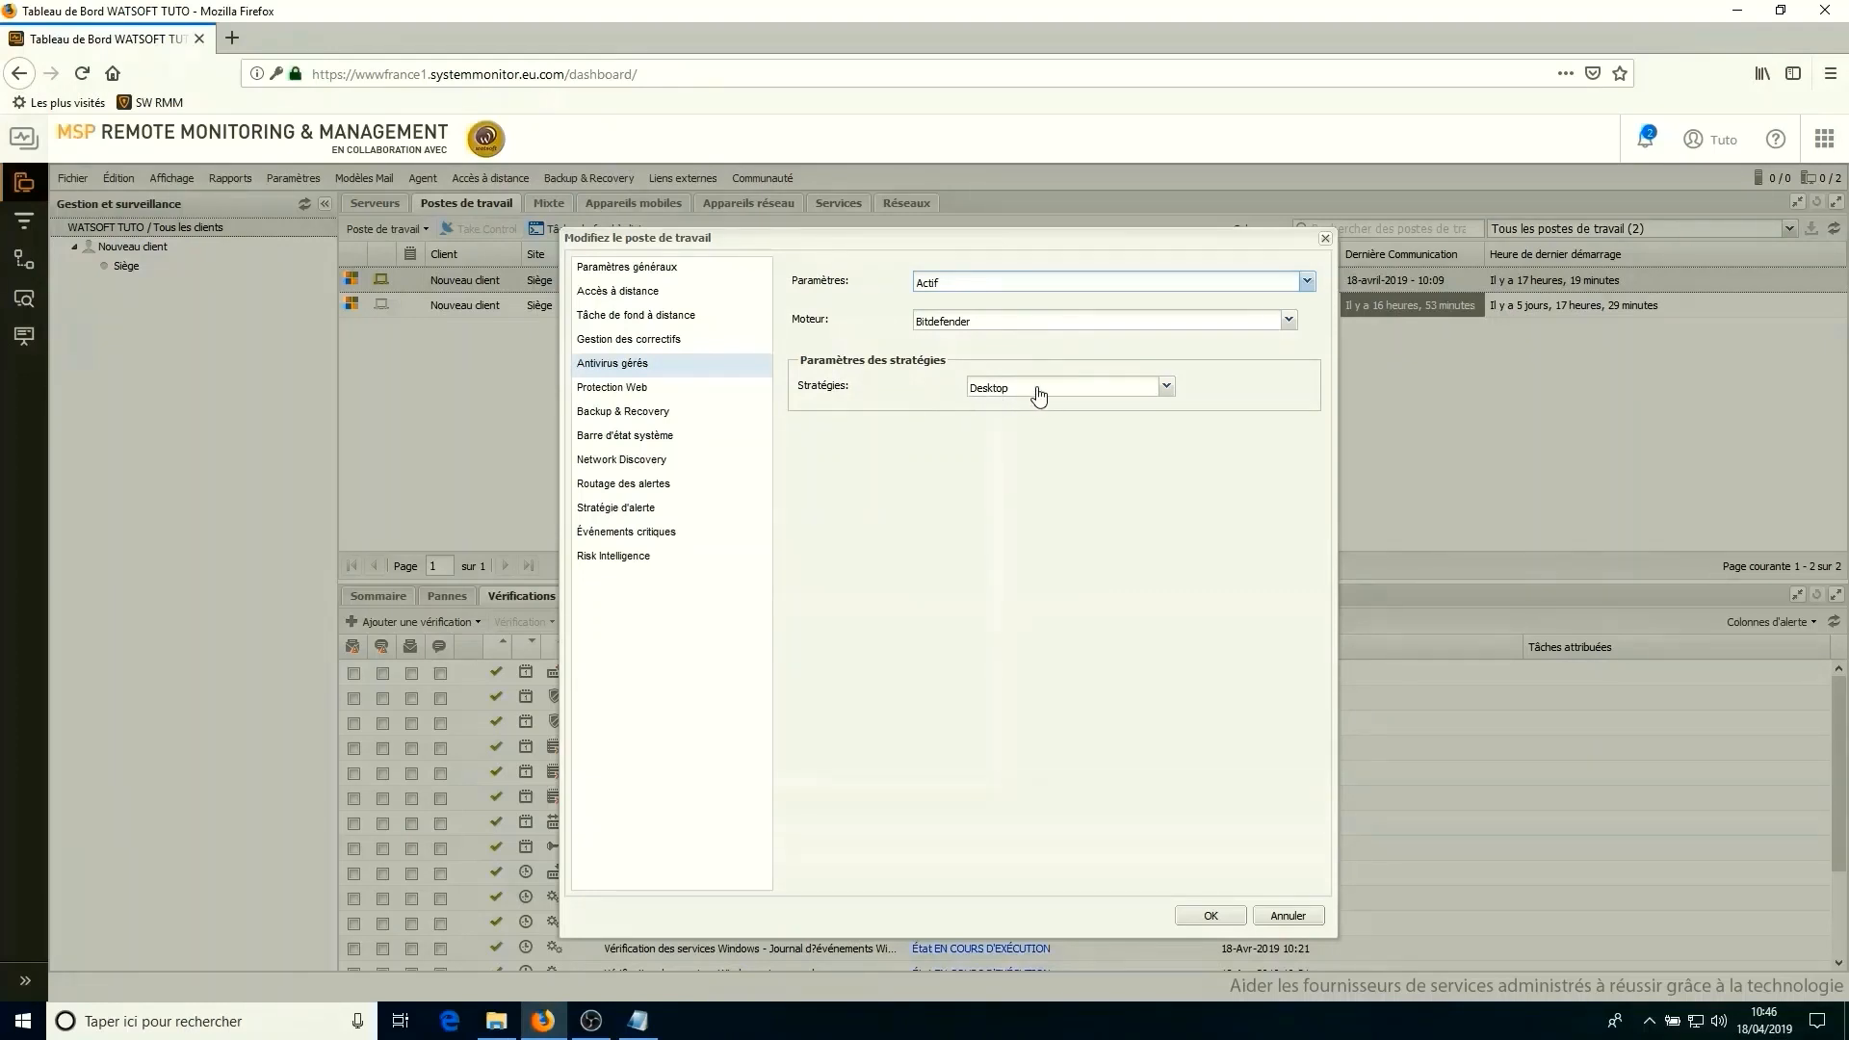
left_click(1212, 917)
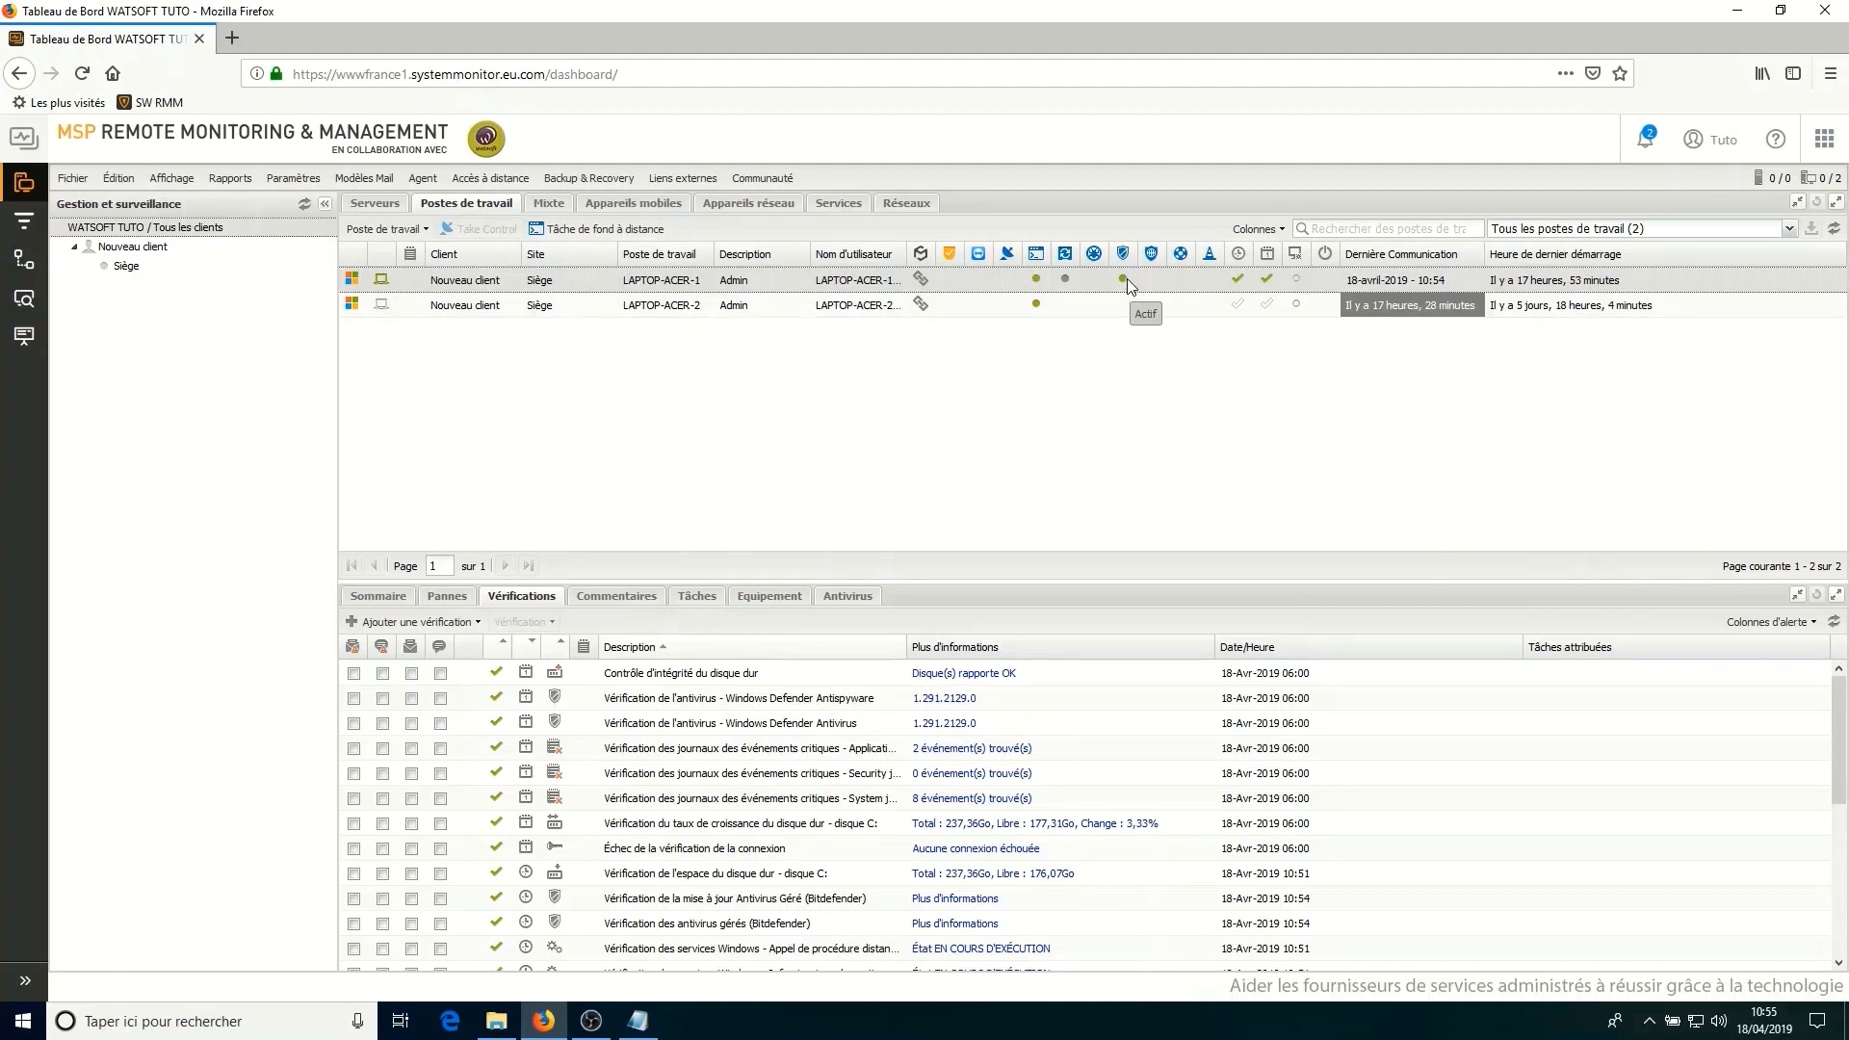
Examine the managed antivirus actions available for workstation LAPTOP-ACER-1 without running any.
right_click(970, 285)
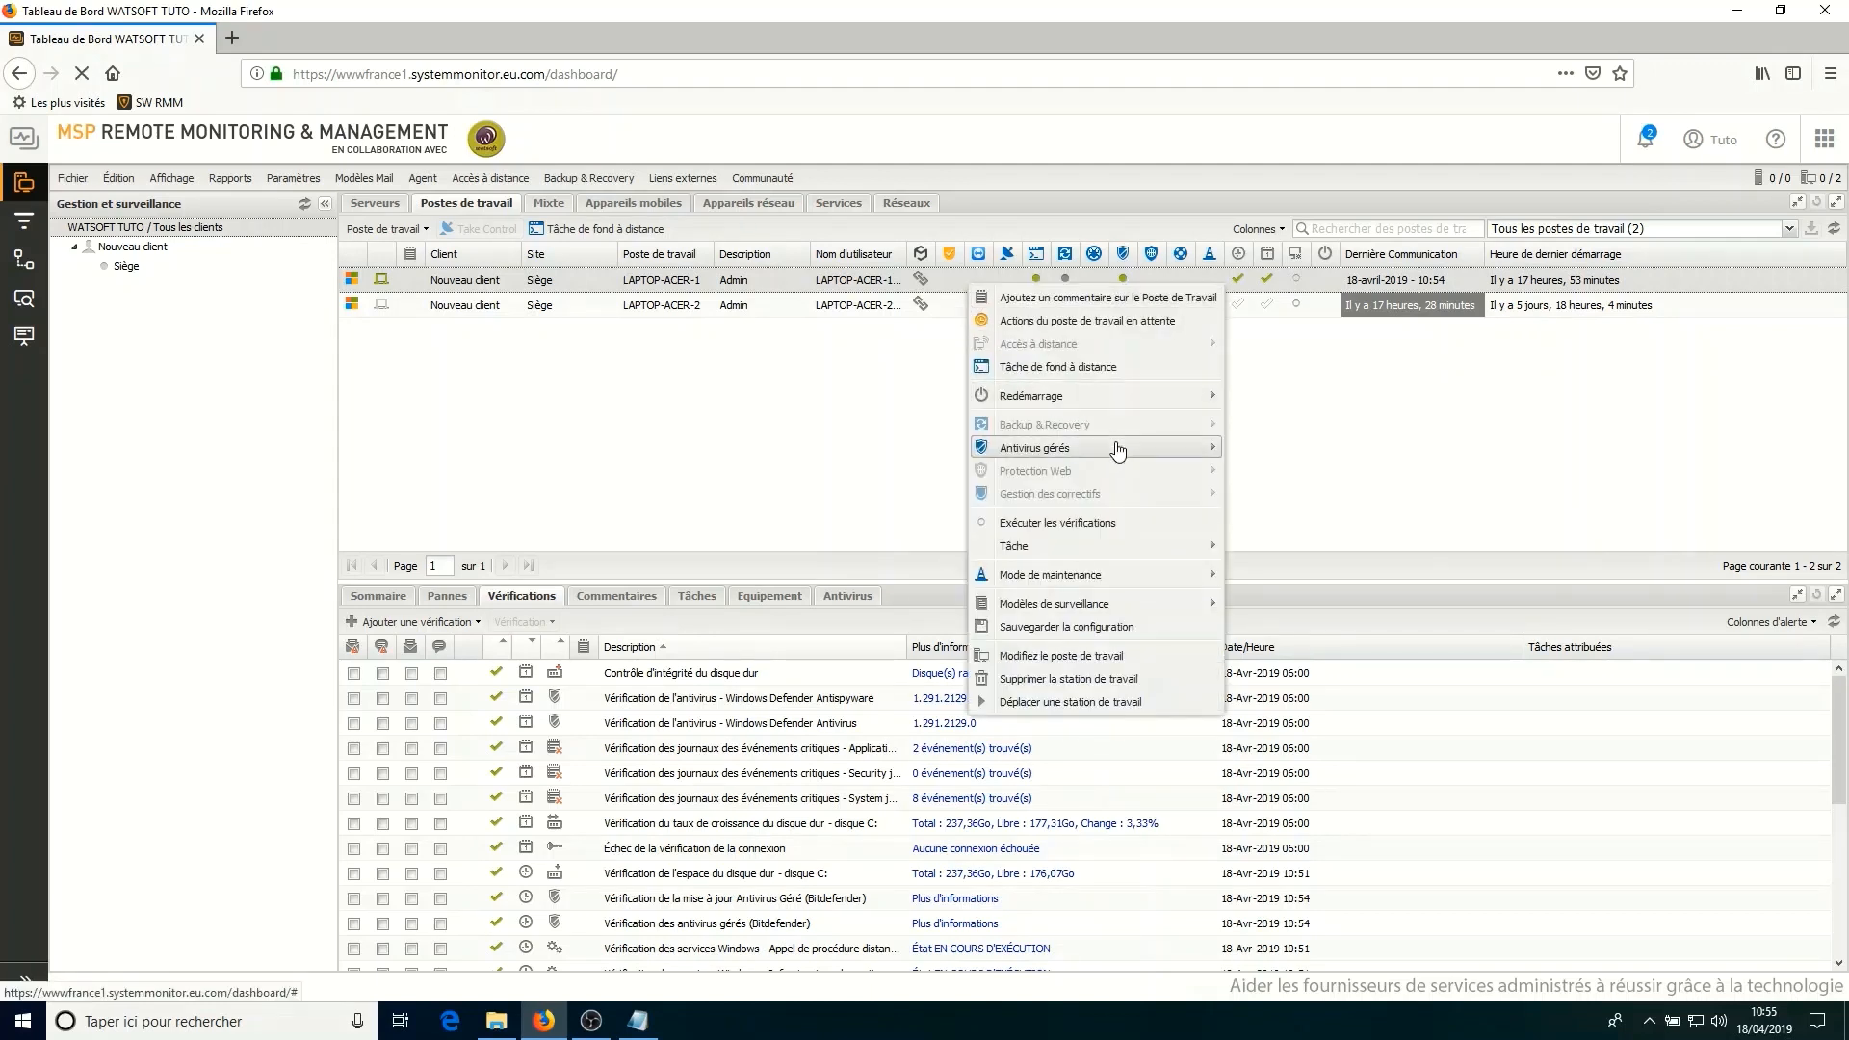
mouse_move(1118, 450)
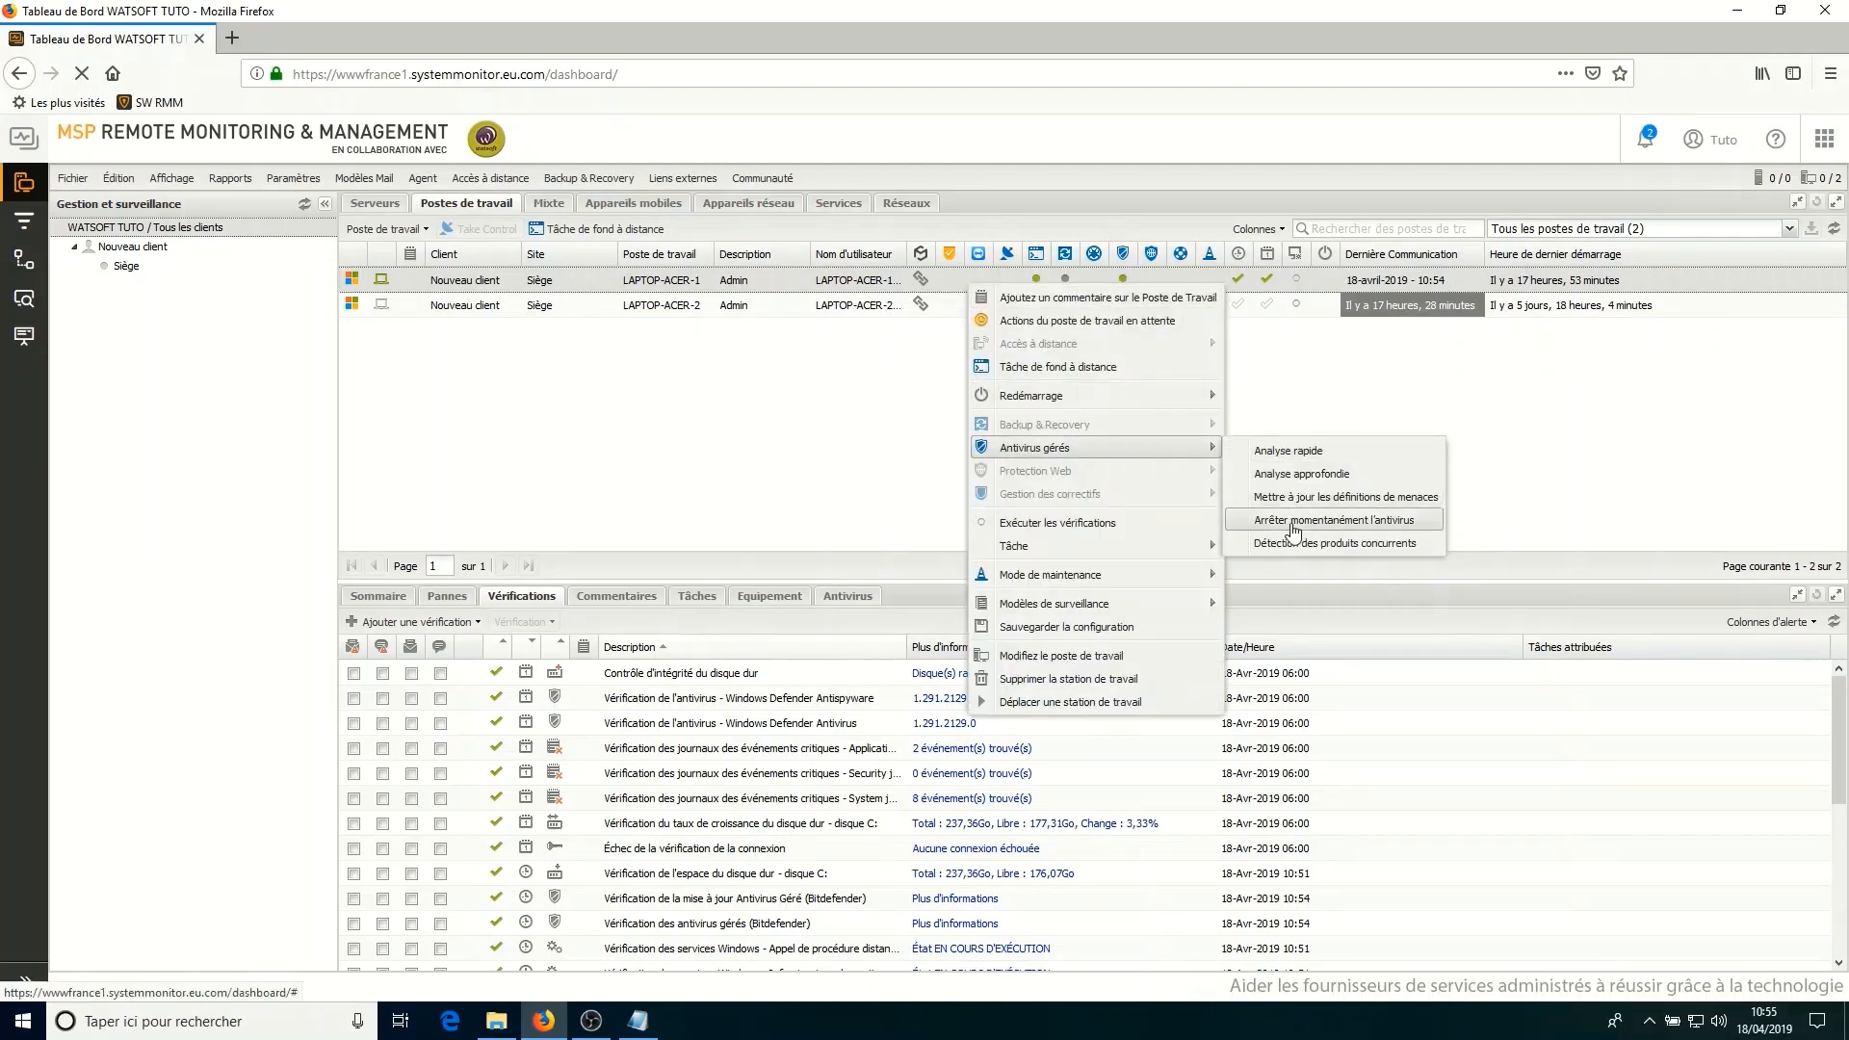
left_click(809, 441)
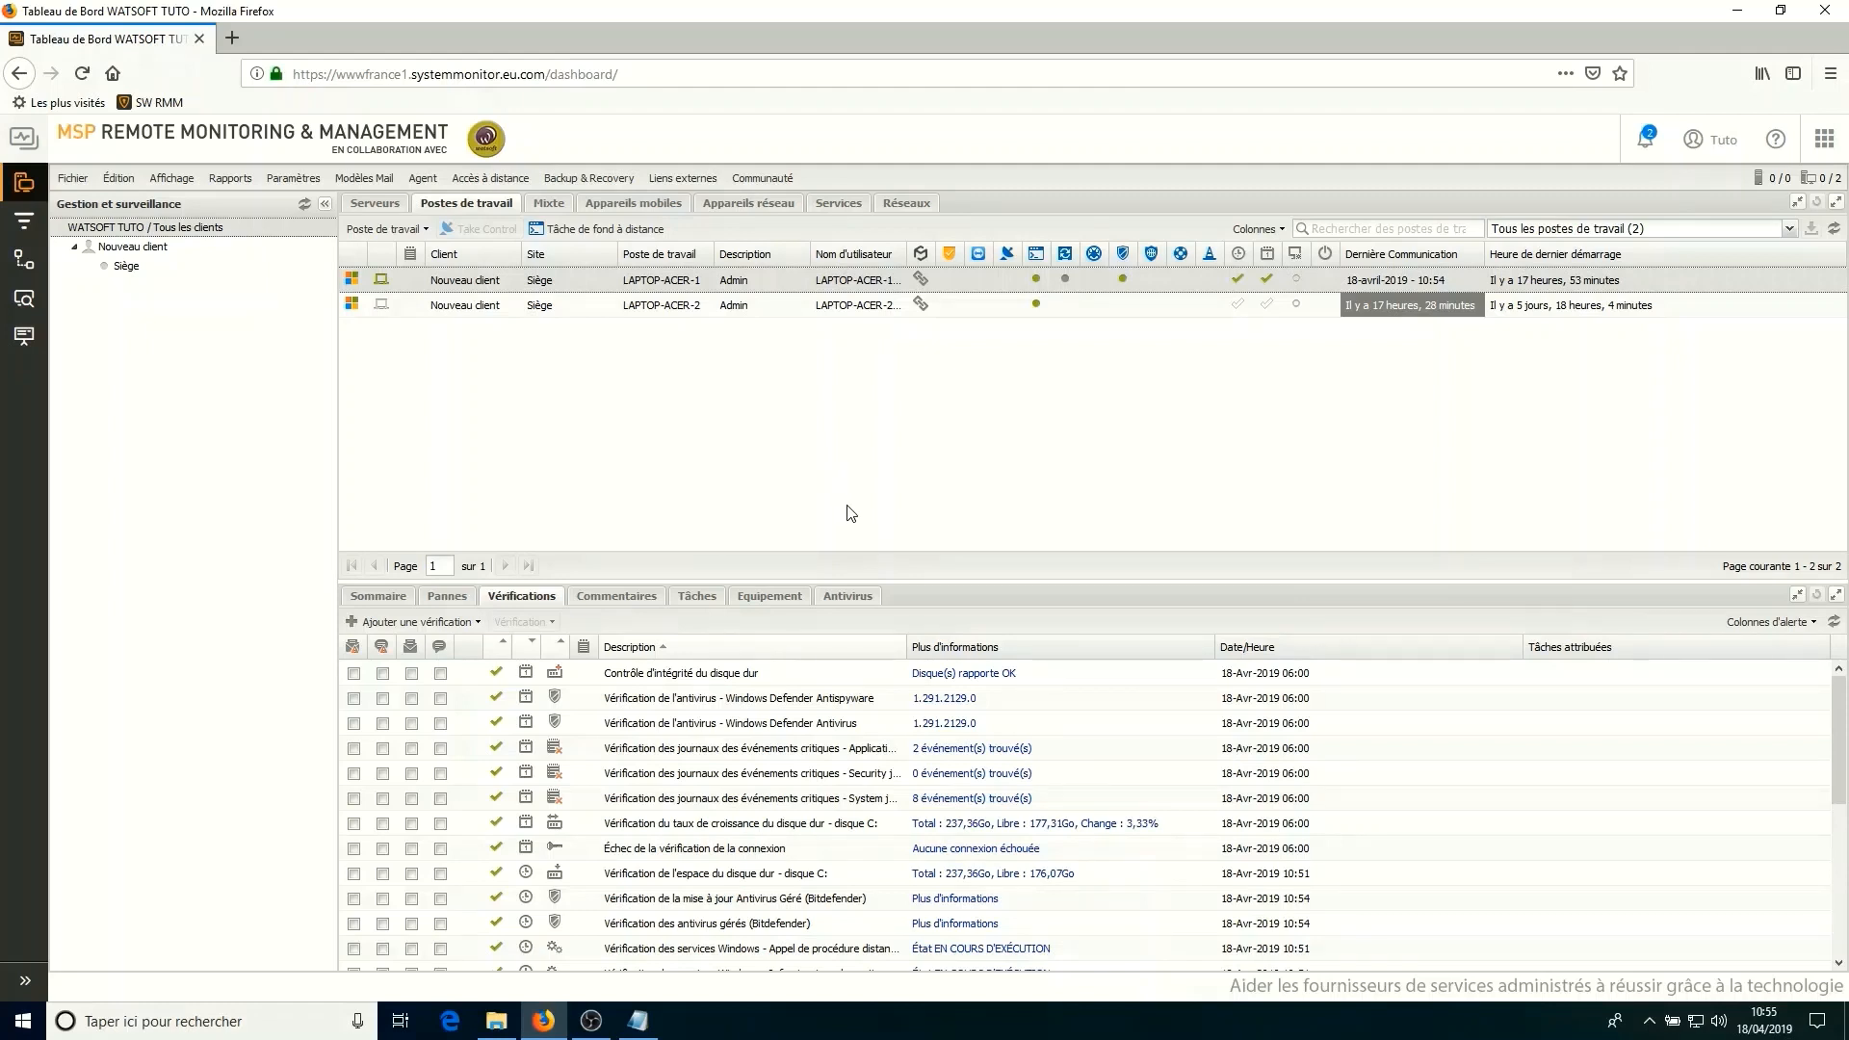
View the antivirus threats for LAPTOP-ACER-1 and open the local Watsoft Antivirus application to check its protection status.
left_click(835, 597)
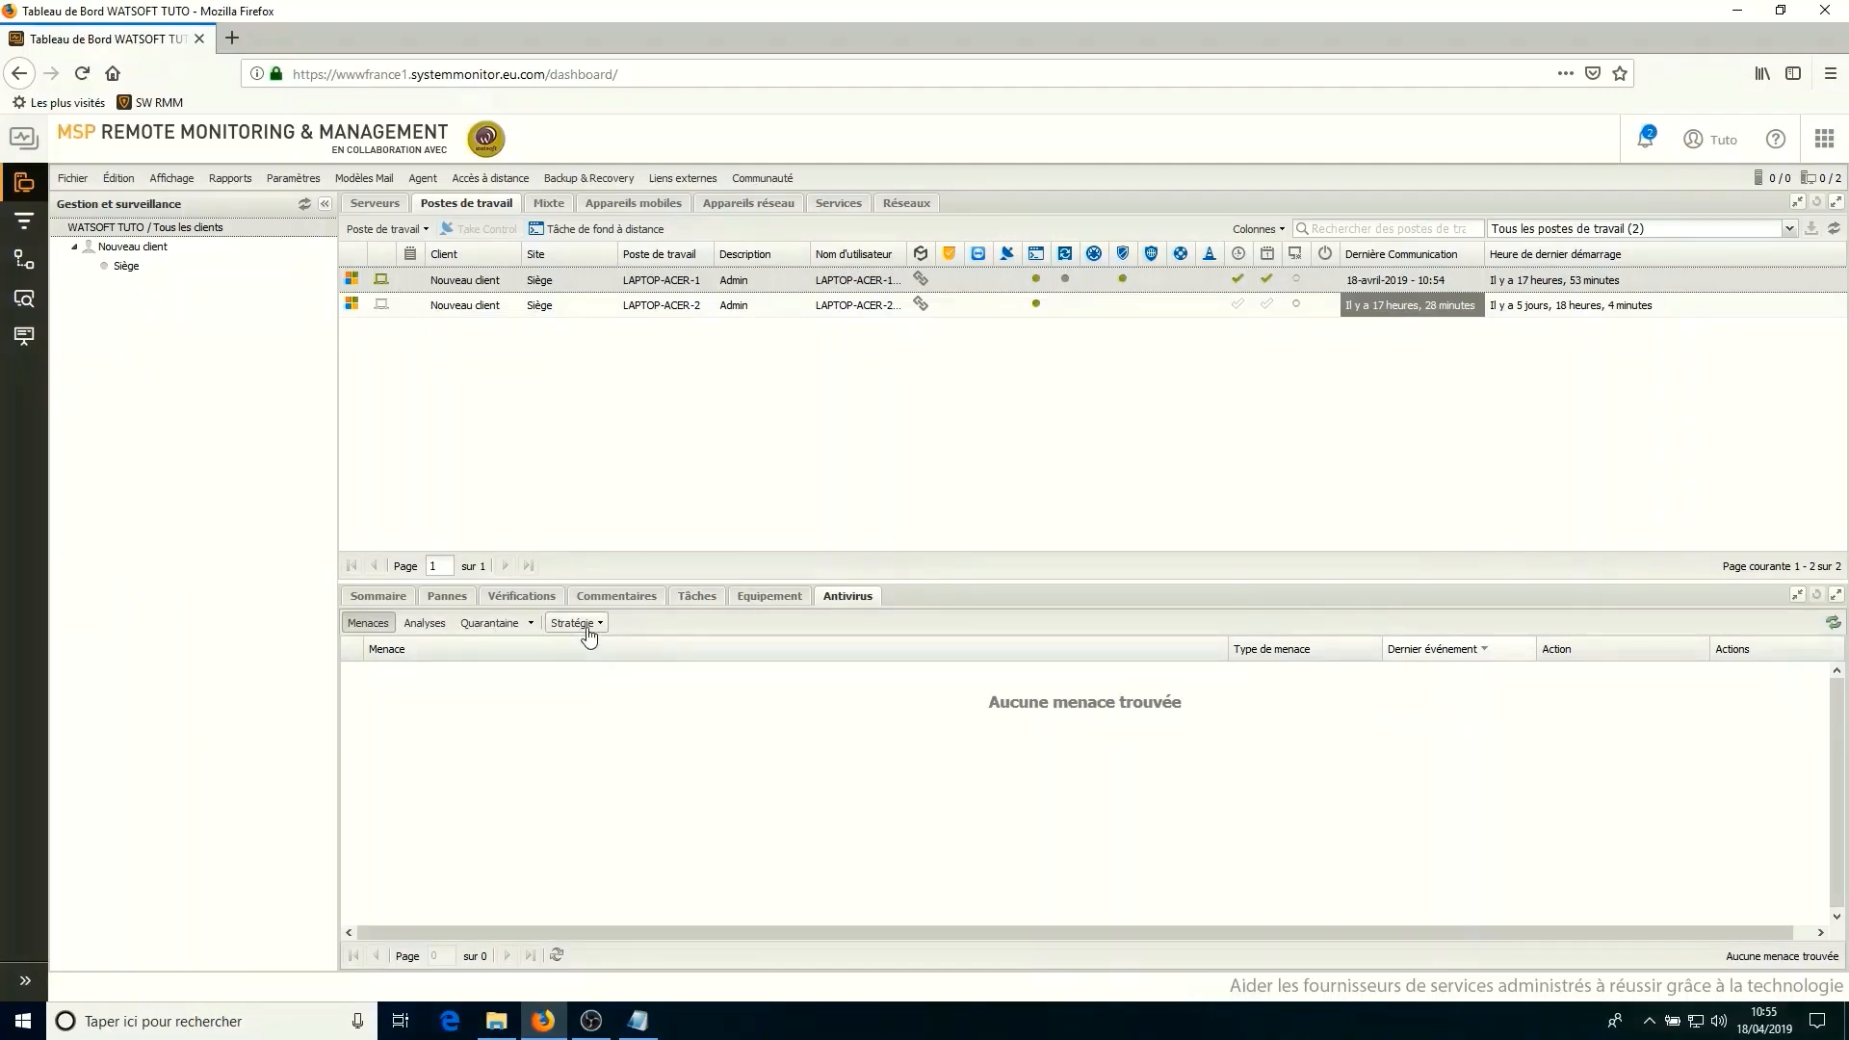
left_click(1653, 1021)
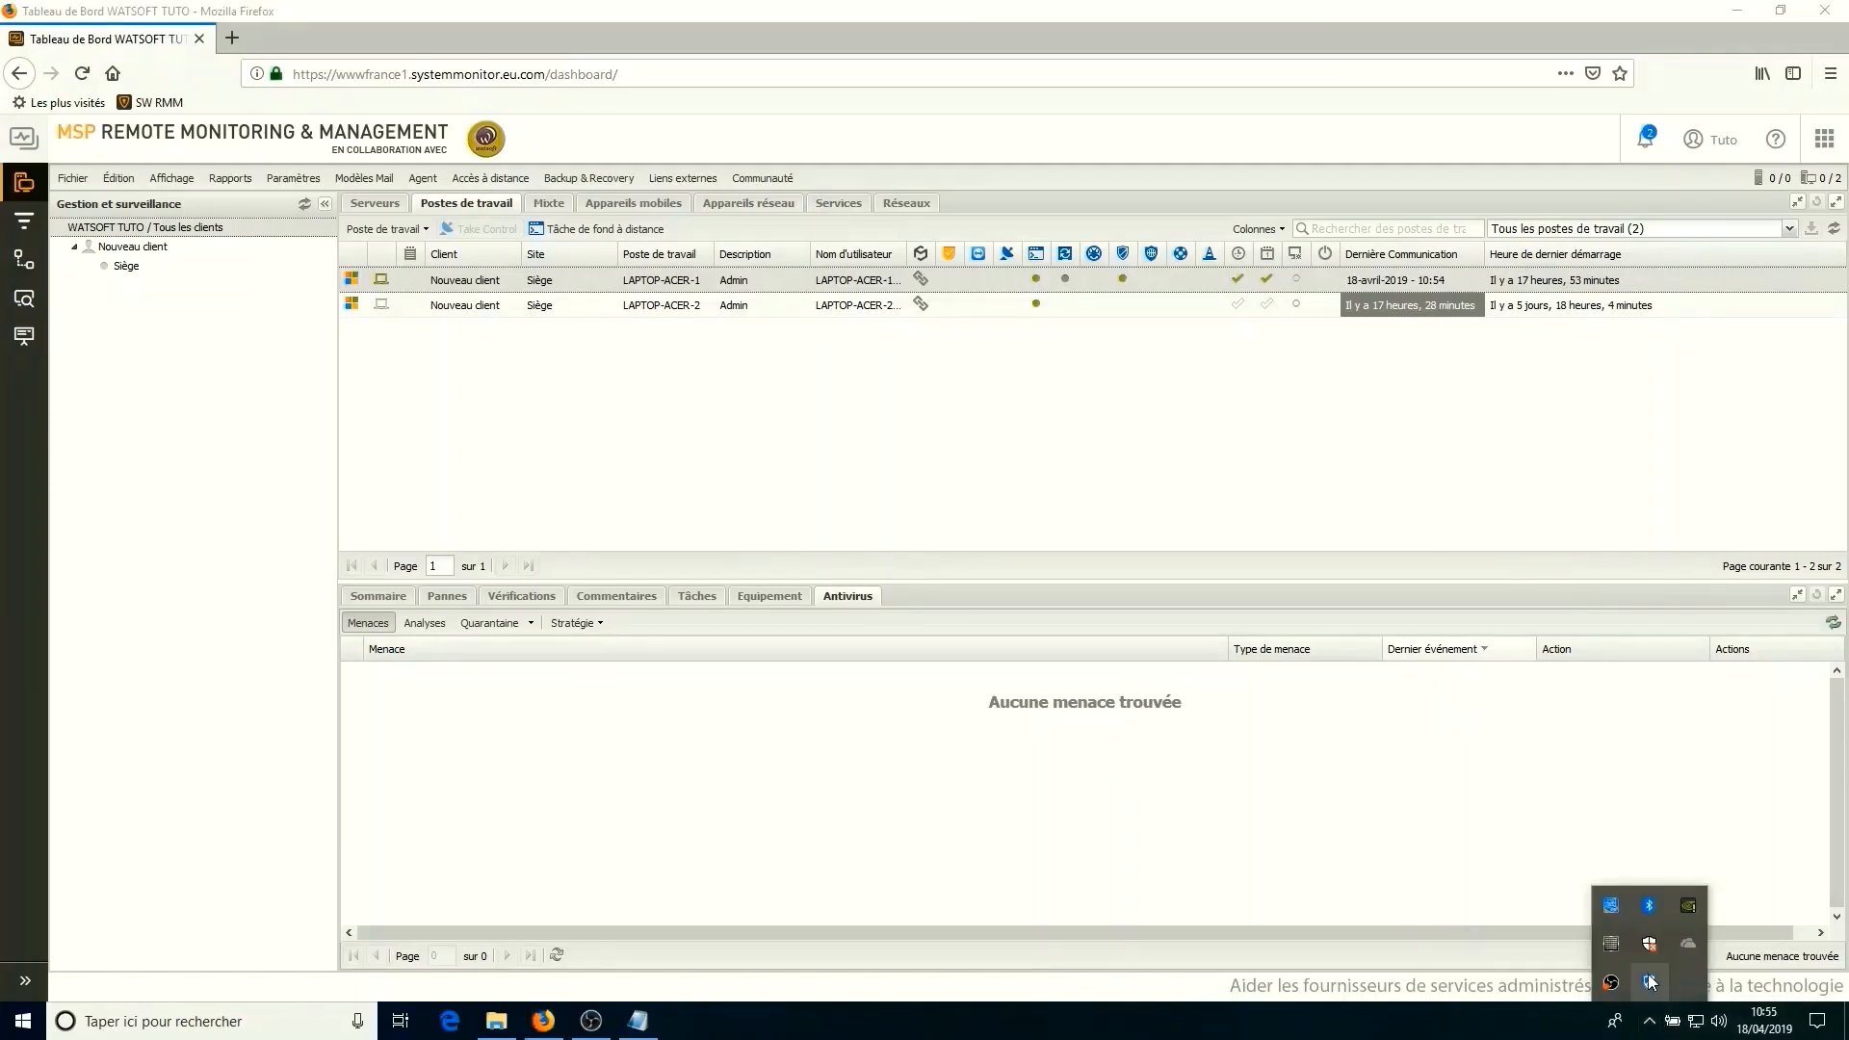
left_click(1650, 982)
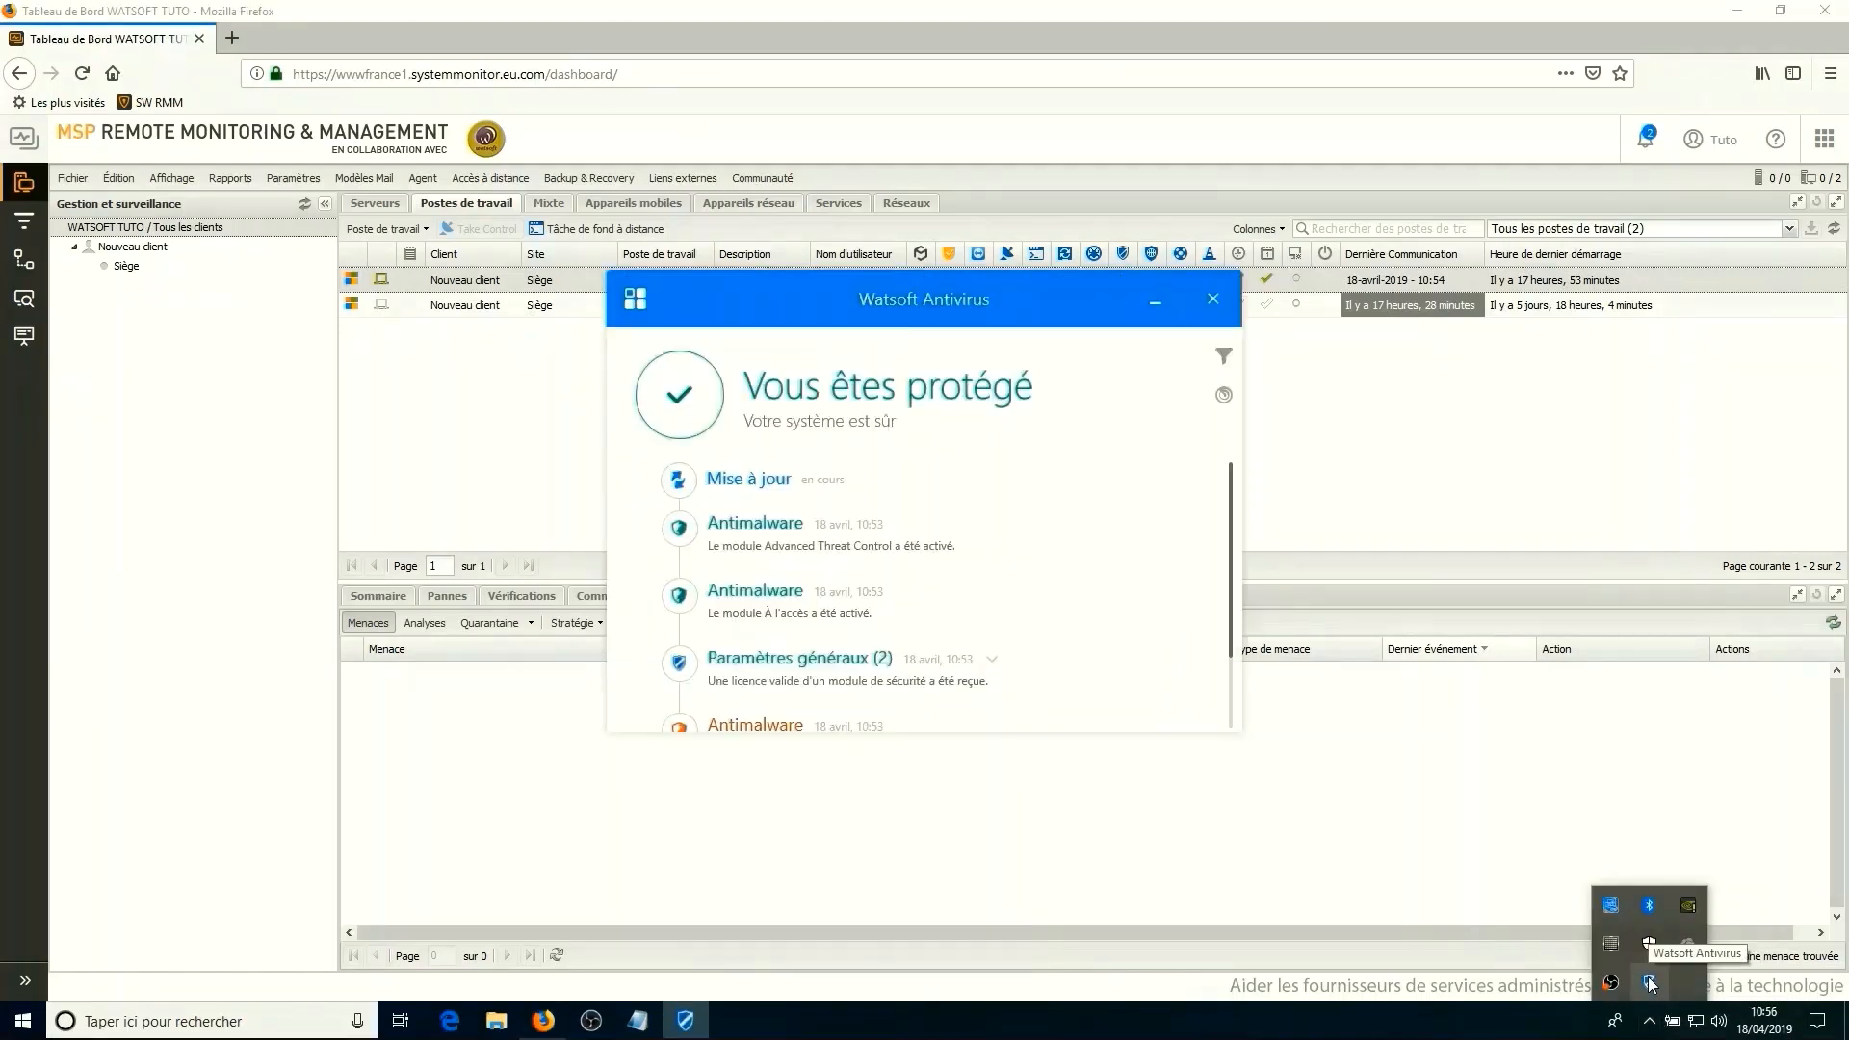